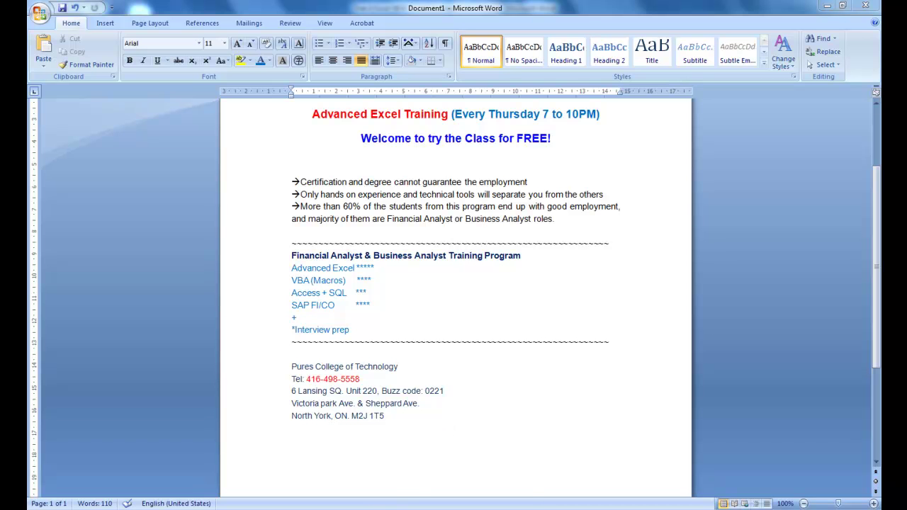
Switch to the Excel workbook and examine individual records in the first rows of the Sheet1 sales data.
left_click(324, 453)
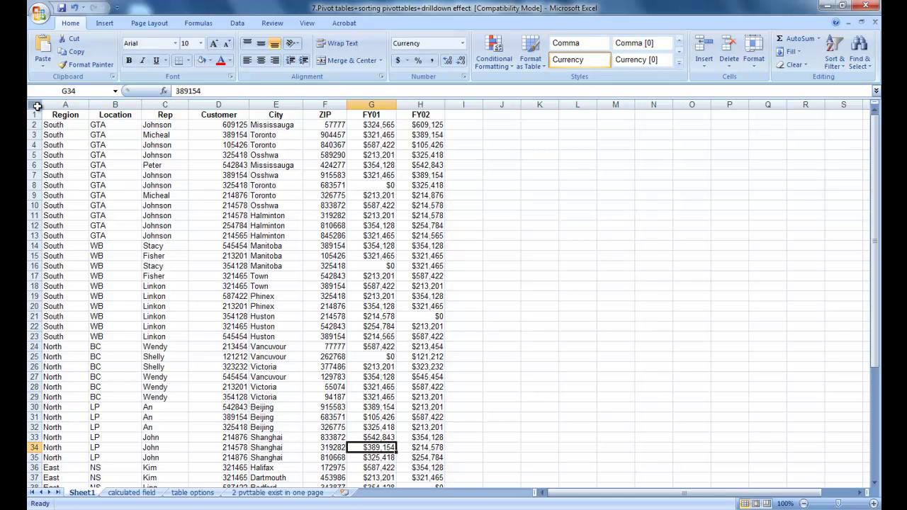
left_click(30, 145)
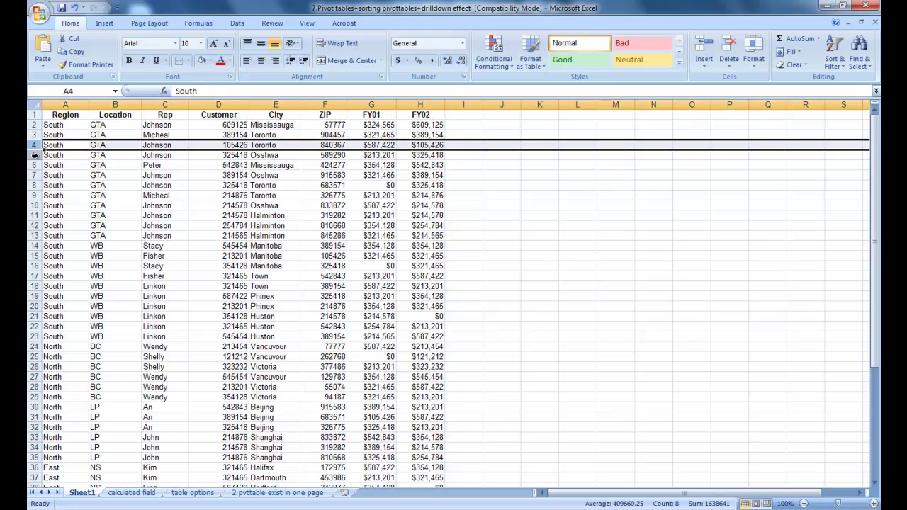
left_click(33, 125)
left_click_drag(33, 125, 37, 135)
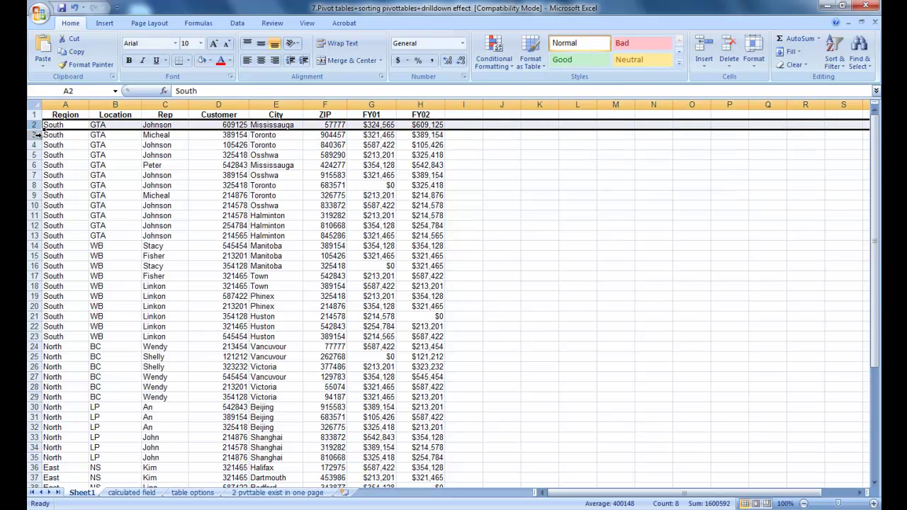
left_click(36, 134)
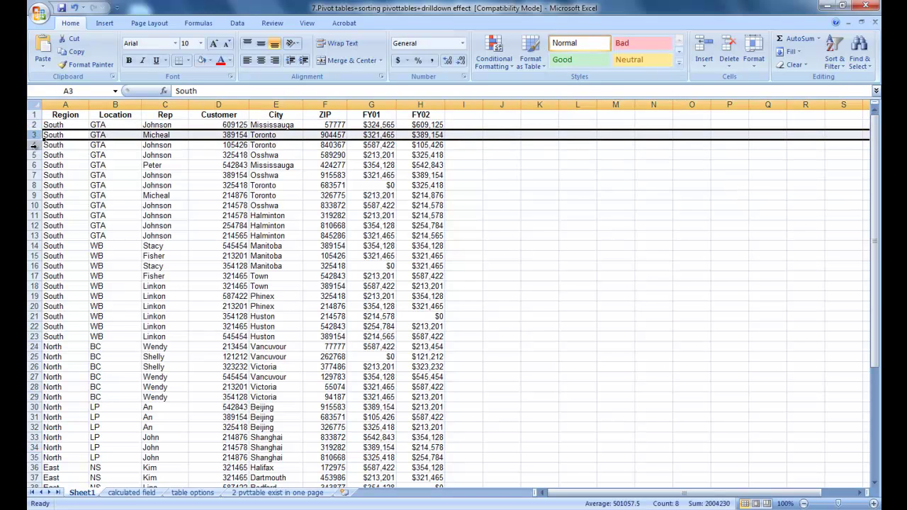
left_click(33, 144)
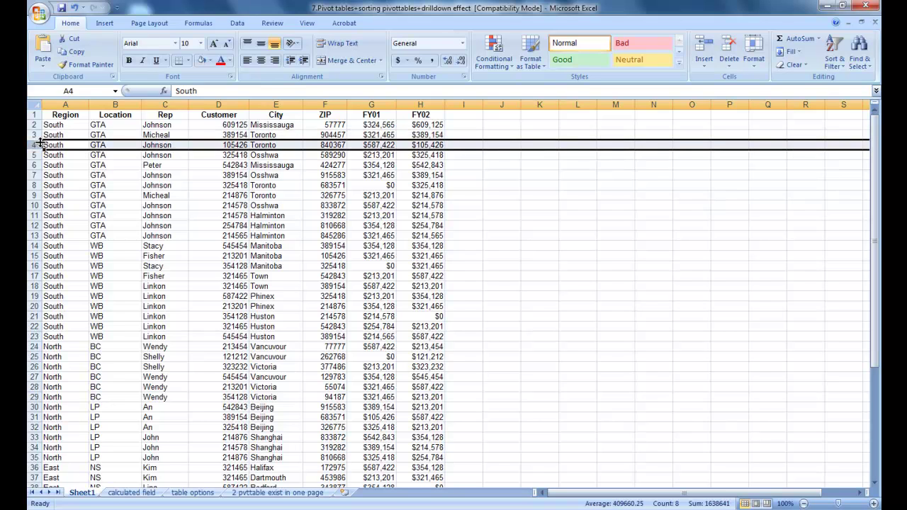
left_click(32, 125)
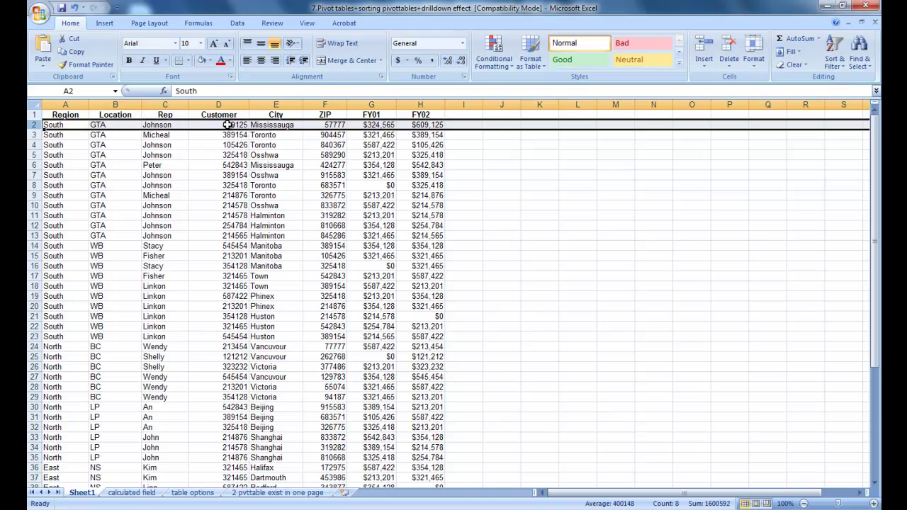
Examine the Region, Location, Rep, Customer, City, ZIP, FY01 and FY02 columns of the sales data.
left_click(72, 101)
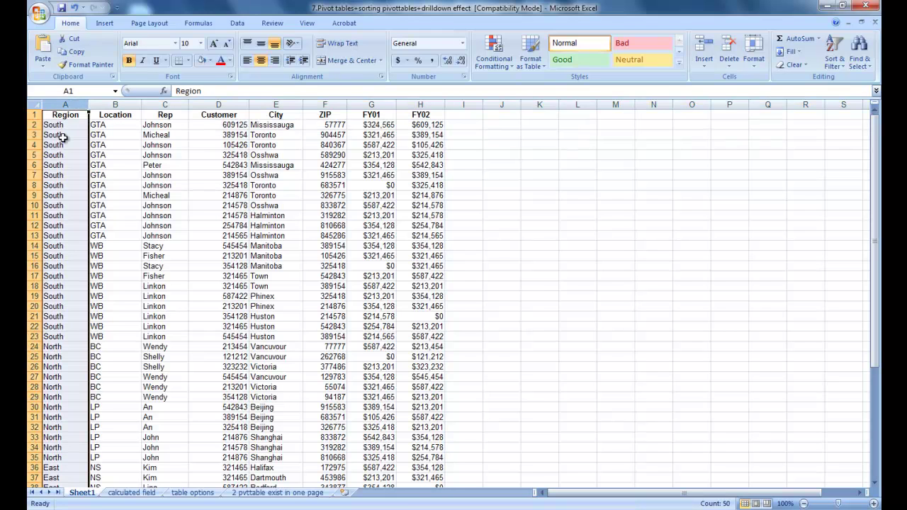
left_click(121, 104)
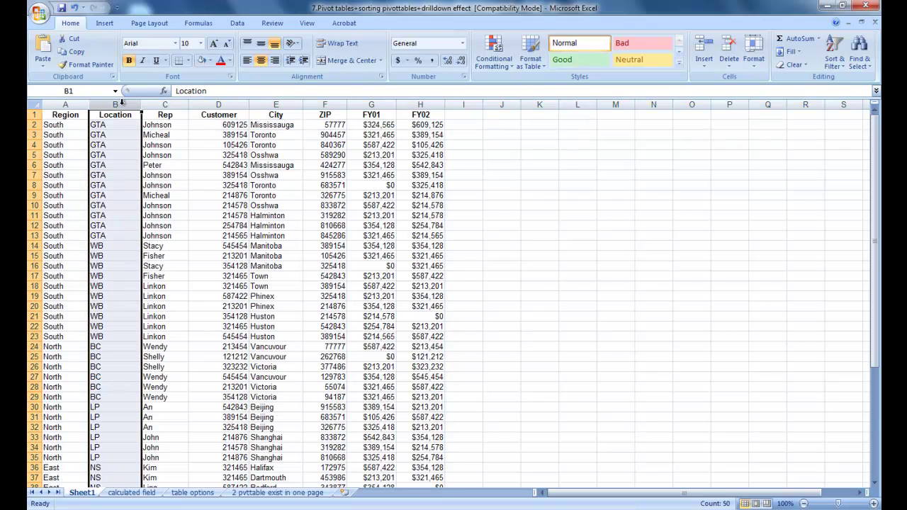
left_click(173, 104)
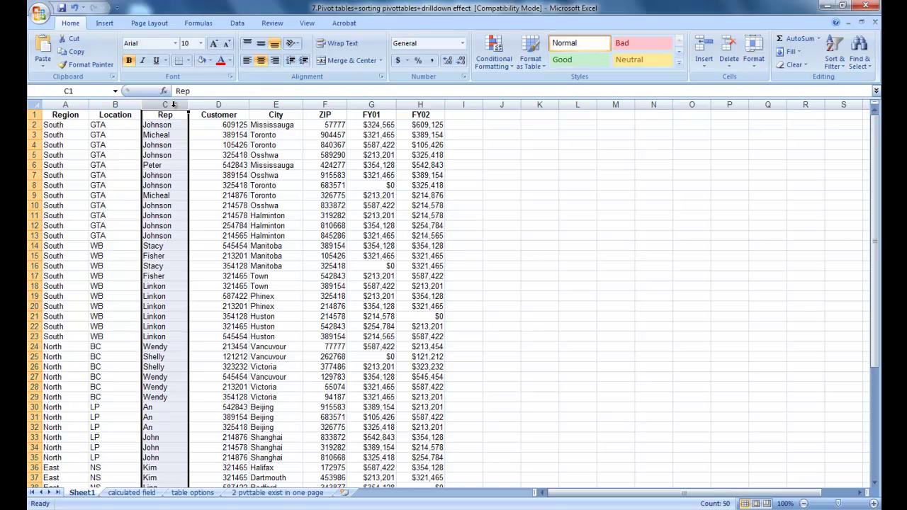
left_click(229, 104)
left_click(287, 104)
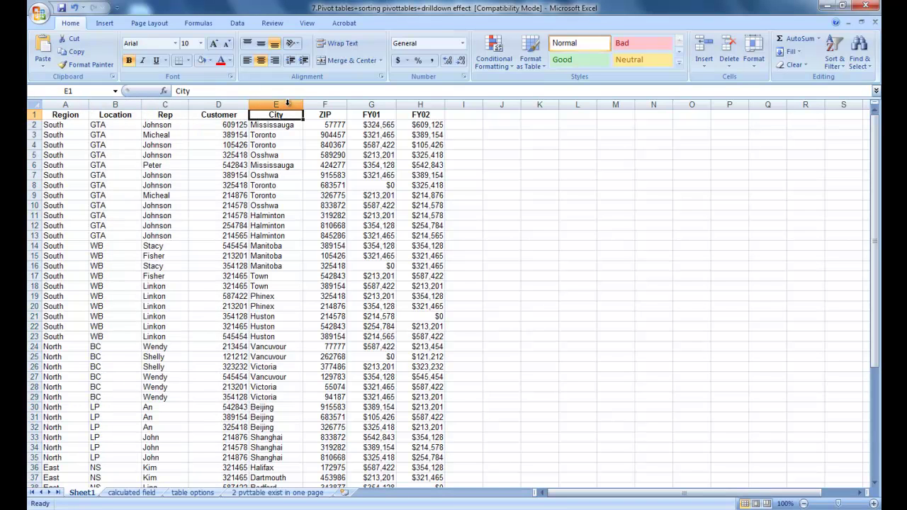
left_click(331, 105)
left_click(374, 105)
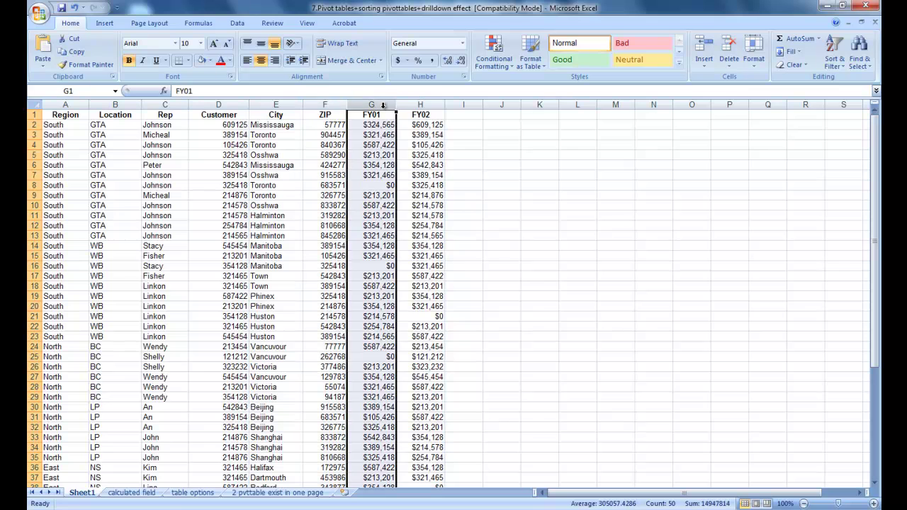
left_click(433, 105)
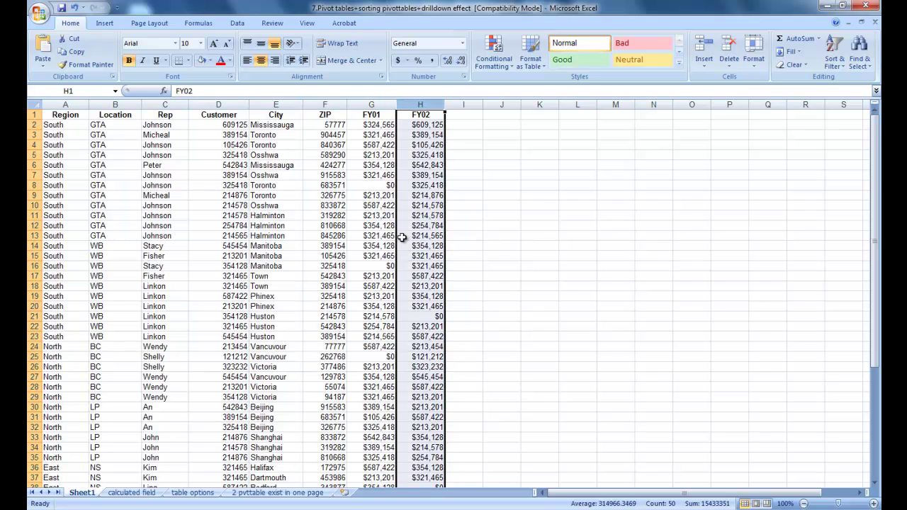
Create a PivotTable from the range Sheet1!$A$1:$H$50 on a new worksheet.
left_click(238, 297)
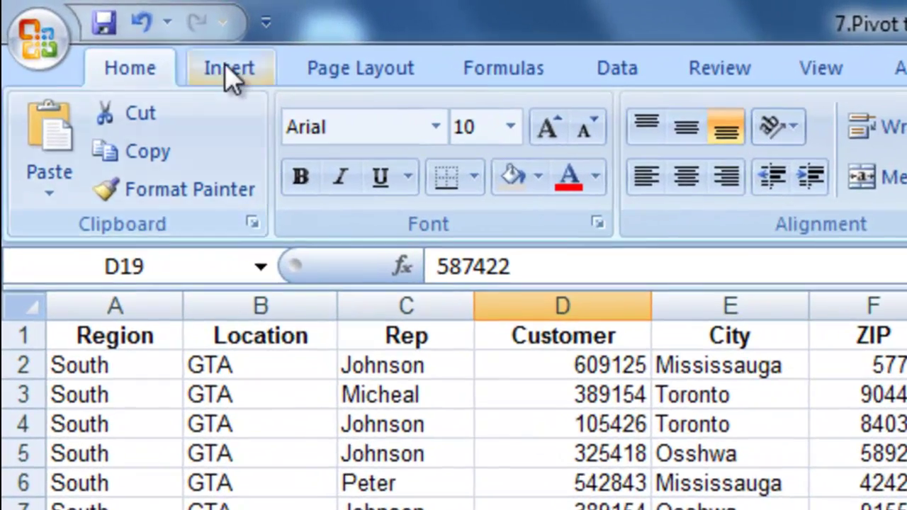
left_click(222, 69)
left_click(65, 192)
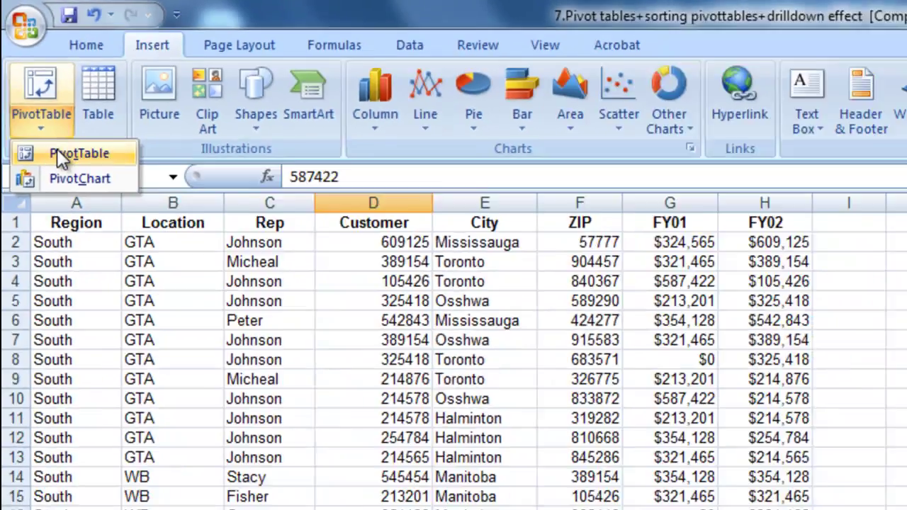
left_click(57, 148)
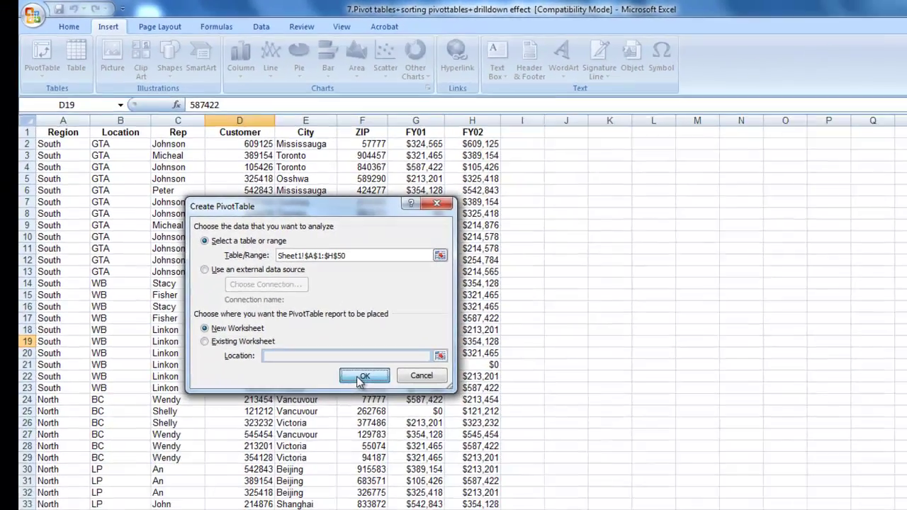
left_click(443, 479)
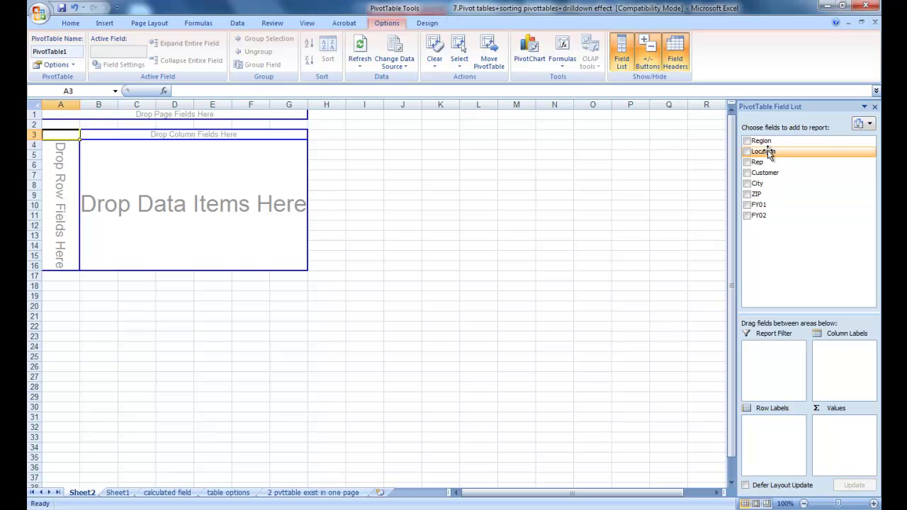
Add Region, Location and City as the pivot table's row labels, and FY01 and FY02 as its values.
left_click_drag(765, 142, 775, 455)
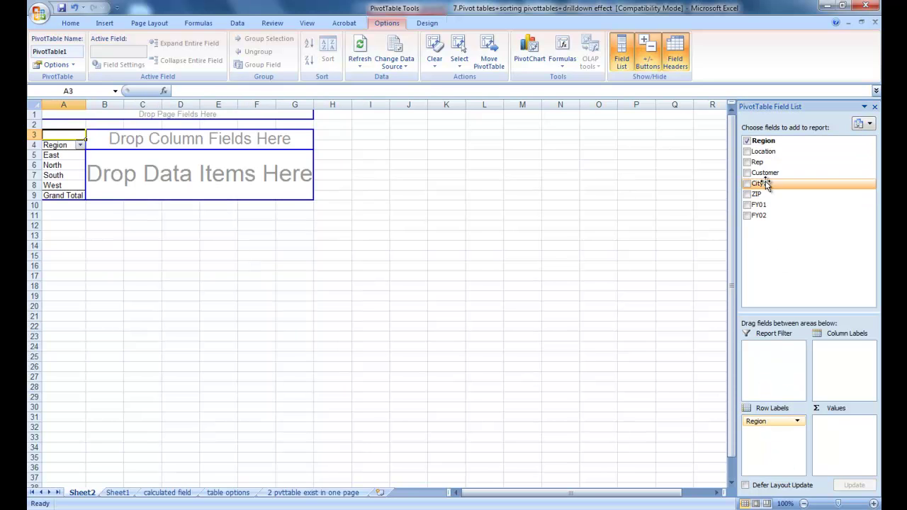
left_click_drag(764, 151, 769, 454)
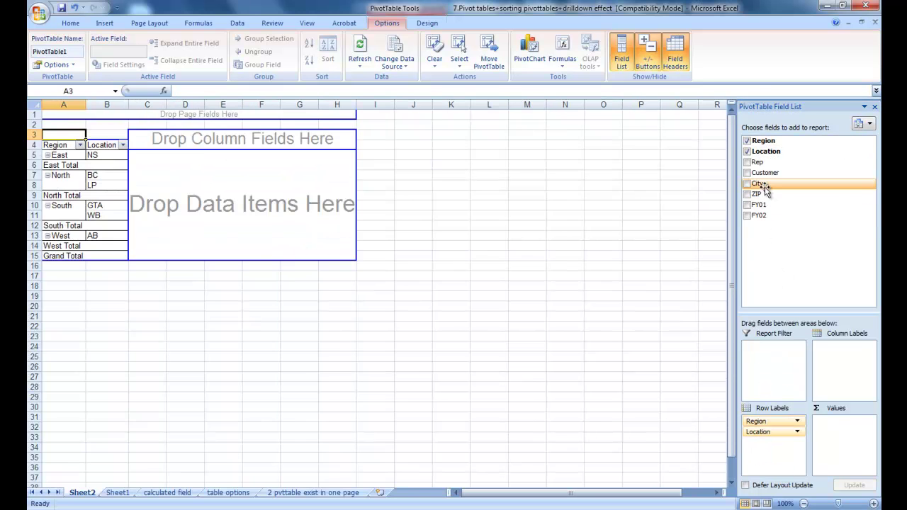
left_click_drag(764, 183, 783, 469)
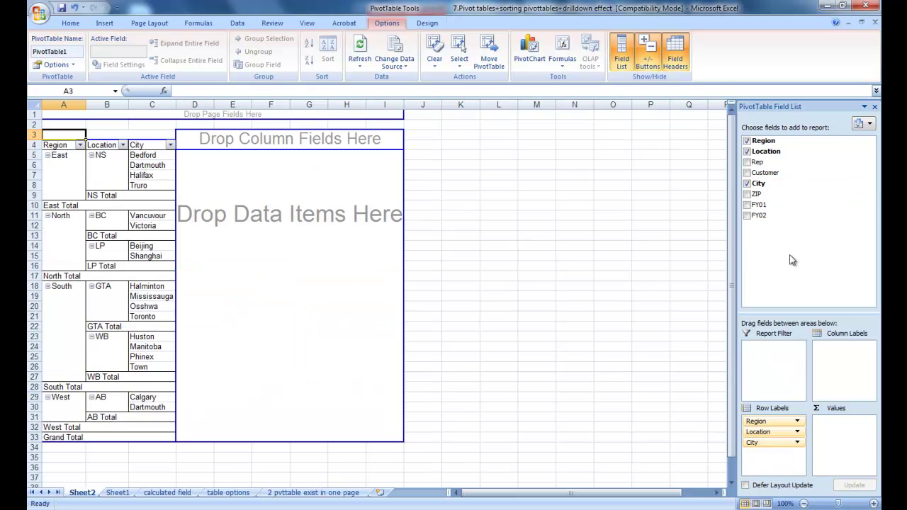
left_click_drag(758, 204, 858, 441)
left_click_drag(755, 214, 848, 451)
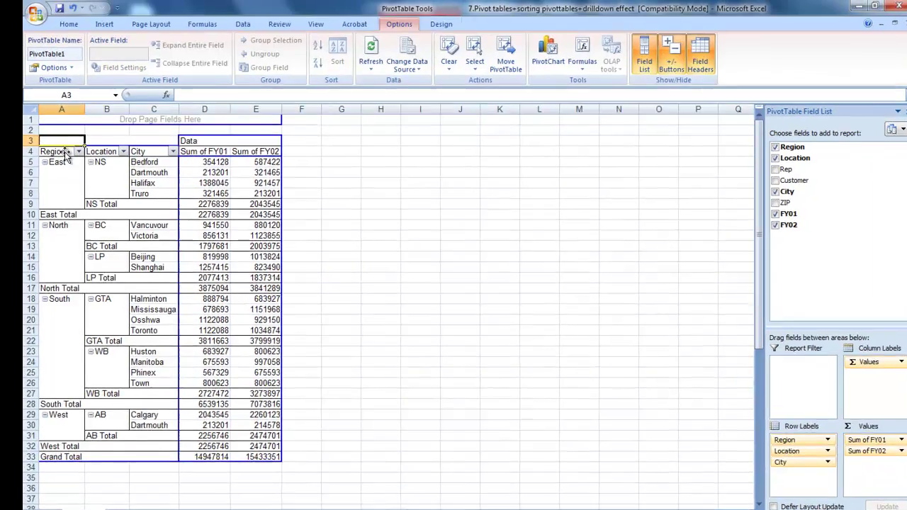
Set the subtotals of the Region, Location and City fields to None in the pivot table.
double_click(57, 145)
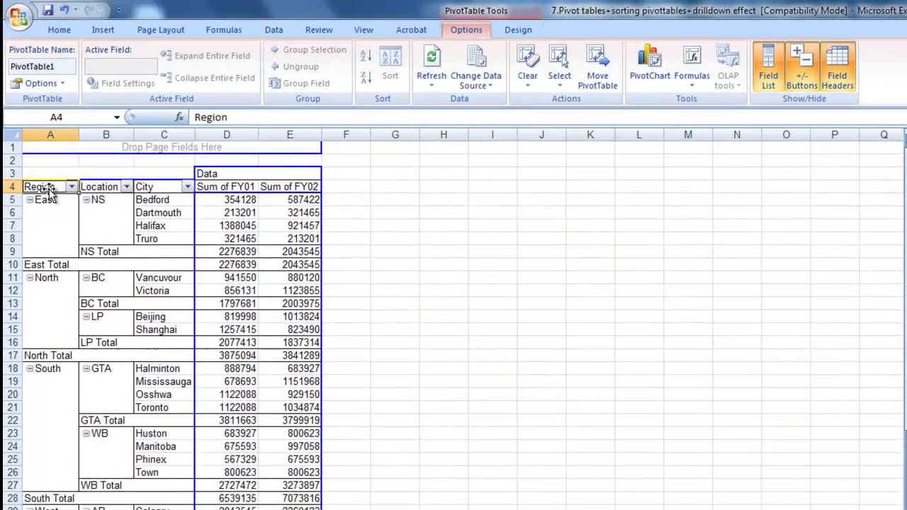
left_click(221, 305)
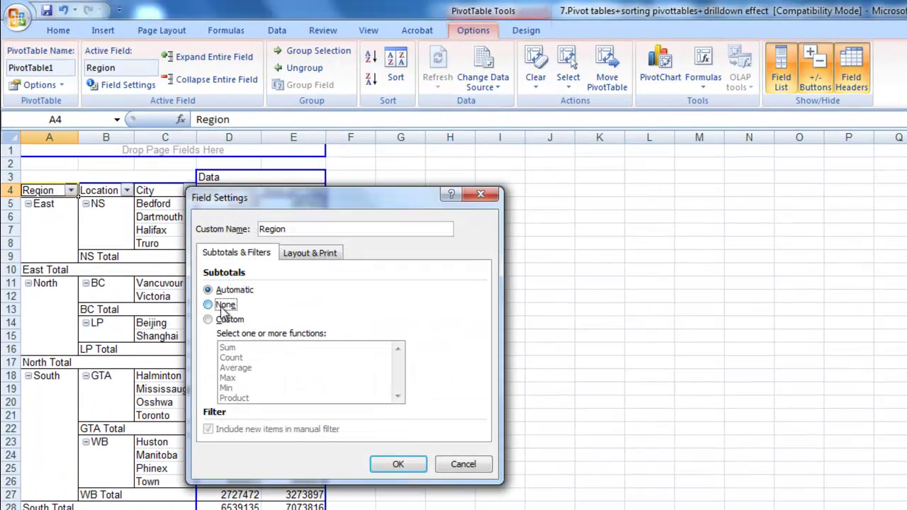
left_click(395, 465)
double_click(109, 193)
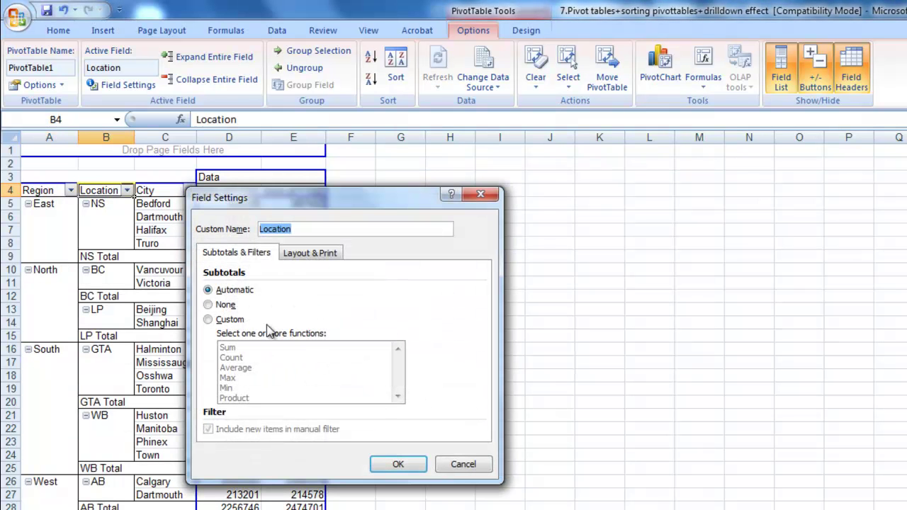
left_click(225, 305)
left_click(398, 464)
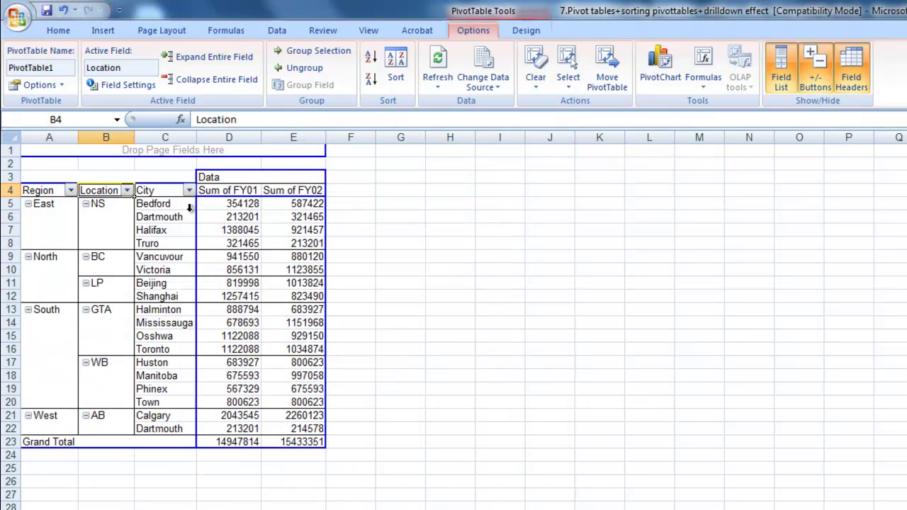
double_click(170, 191)
left_click(221, 305)
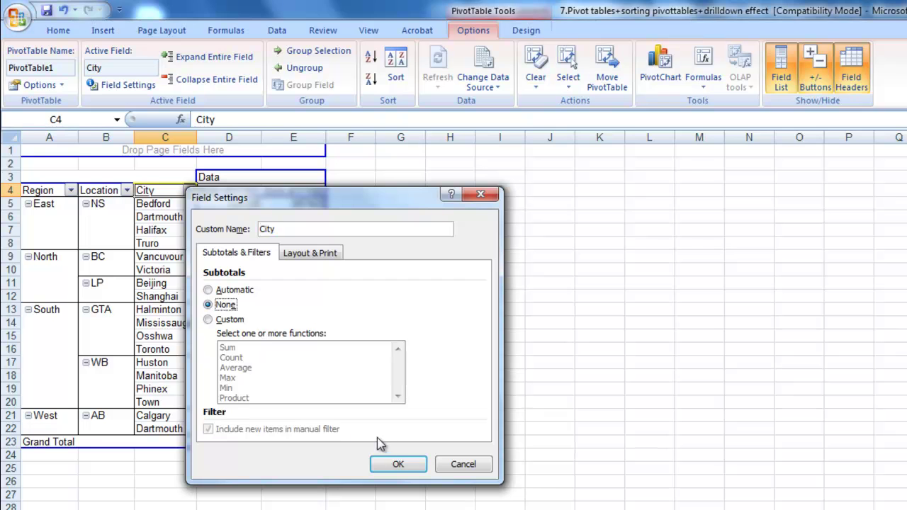
left_click(398, 464)
Rename the Sum of FY01 value field as FY01 with a leading space and set its number format to Currency.
double_click(226, 191)
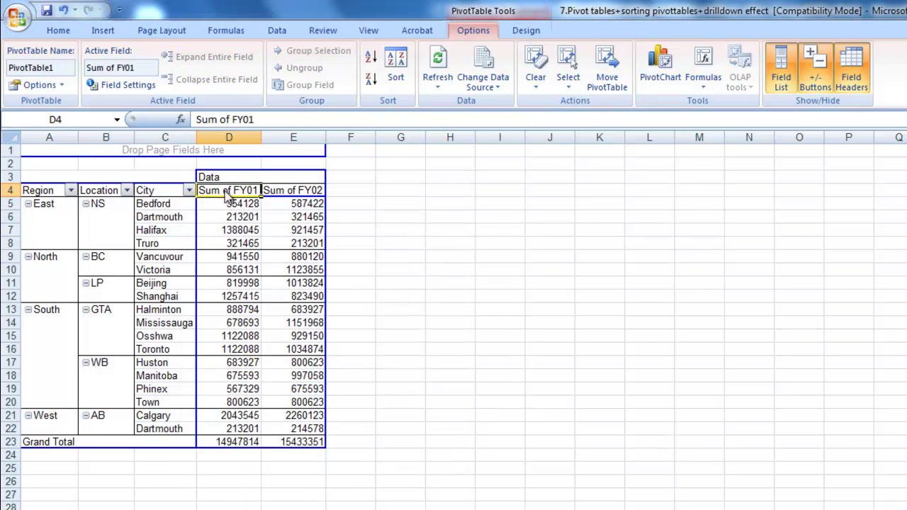
left_click(306, 262)
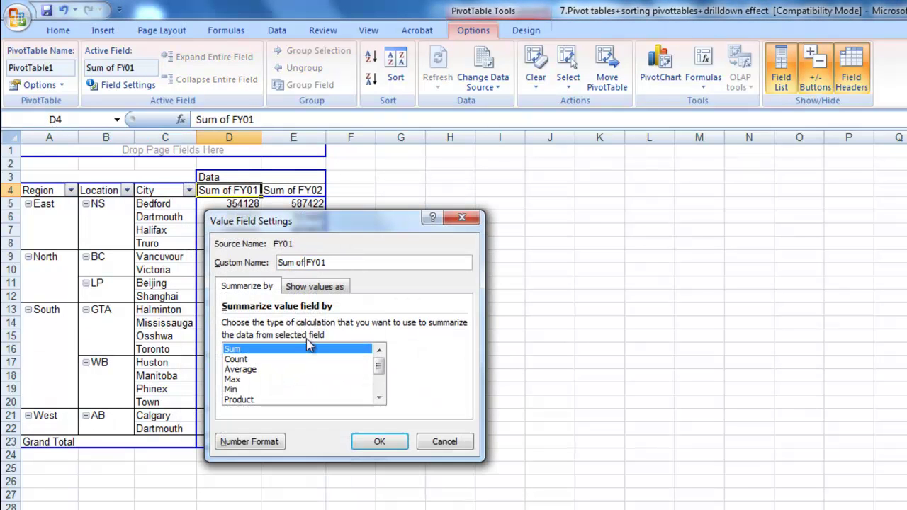
key("BackSpace")
key("BackSpace")
key("BackSpace")
key("BackSpace")
key("BackSpace")
key("BackSpace")
key("BackSpace")
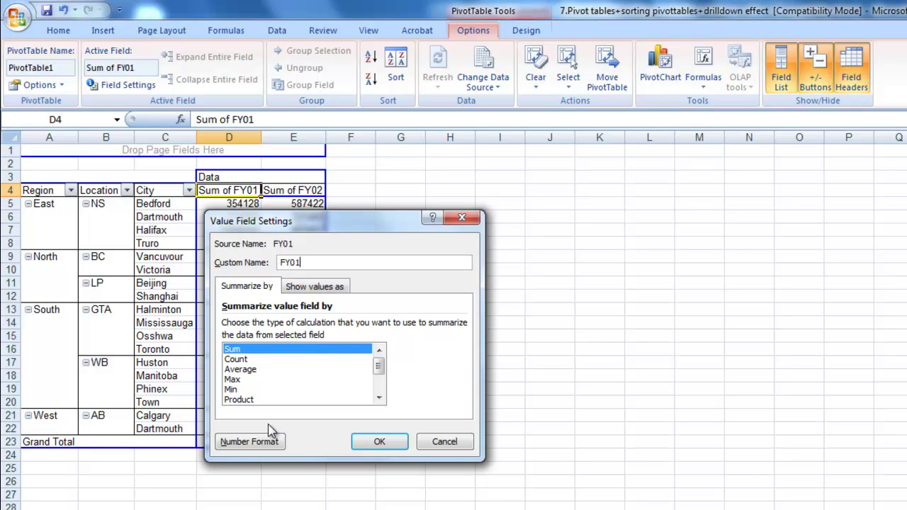
left_click(250, 442)
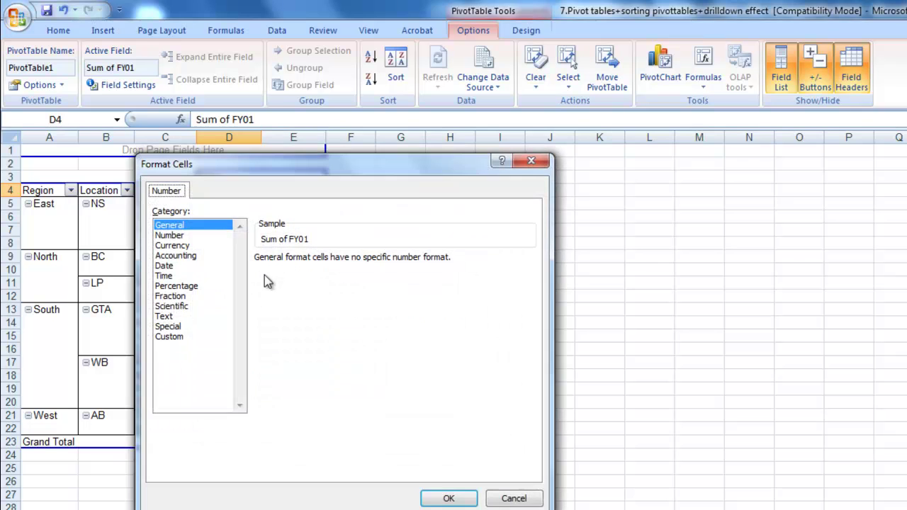
left_click(172, 245)
left_click(448, 498)
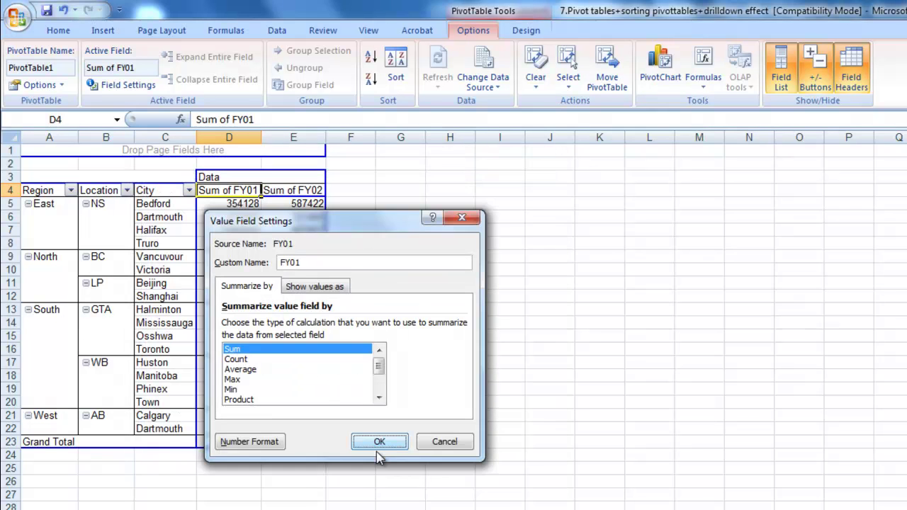
left_click(372, 443)
Rename the Sum of FY02 value field as FY02 and set its number format to Currency.
double_click(301, 196)
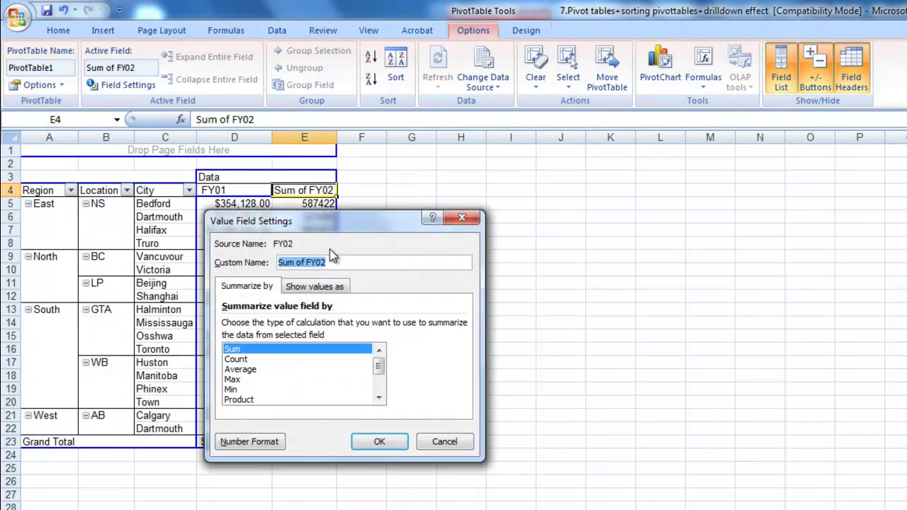
left_click(306, 262)
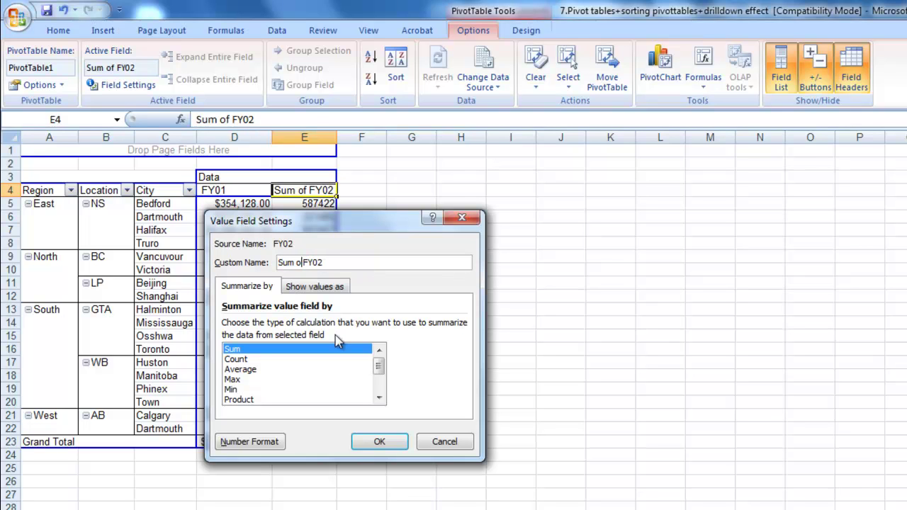
key("BackSpace")
key("BackSpace")
key("BackSpace")
key("BackSpace")
left_click(237, 443)
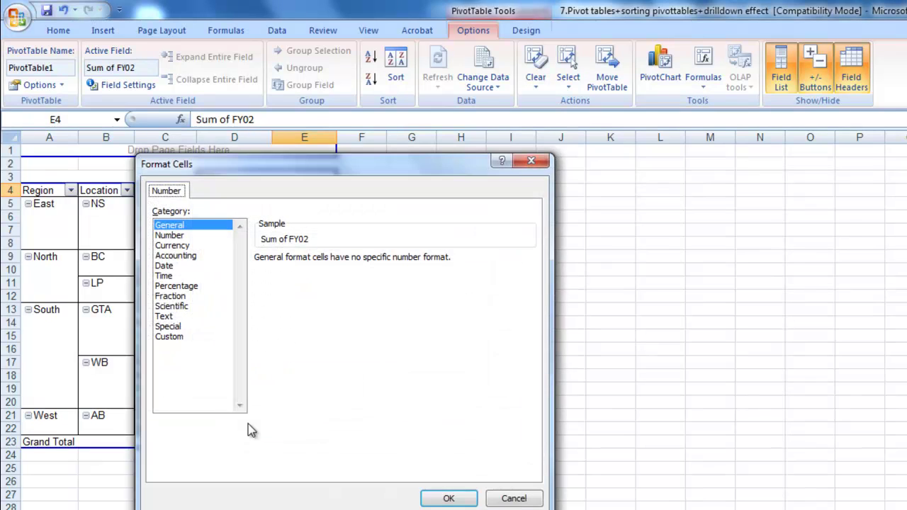
left_click(171, 246)
left_click(439, 499)
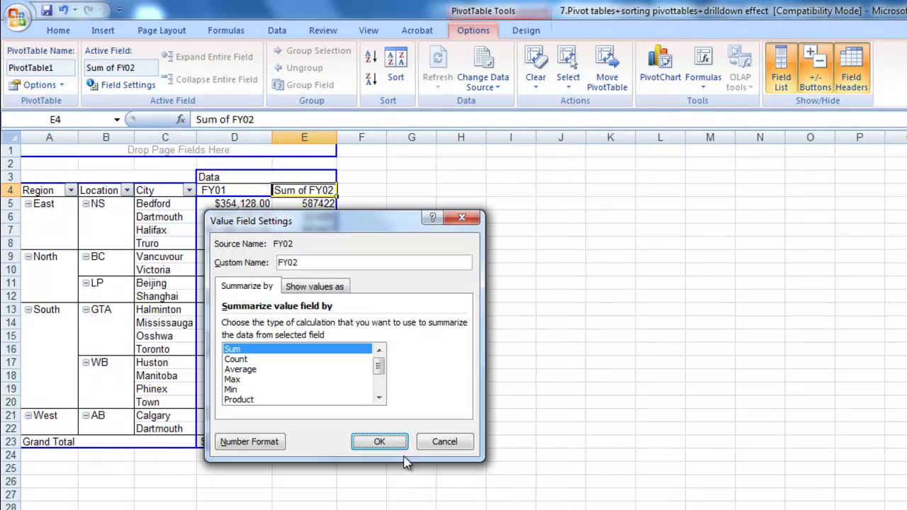
left_click(381, 442)
left_click(536, 386)
left_click(369, 439)
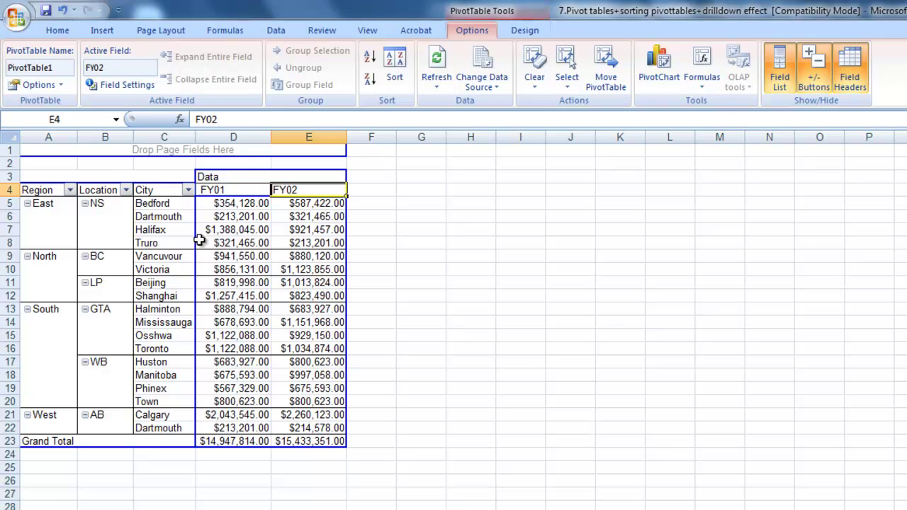
Sort the pivot table's City field in descending order by FY02.
right_click(157, 193)
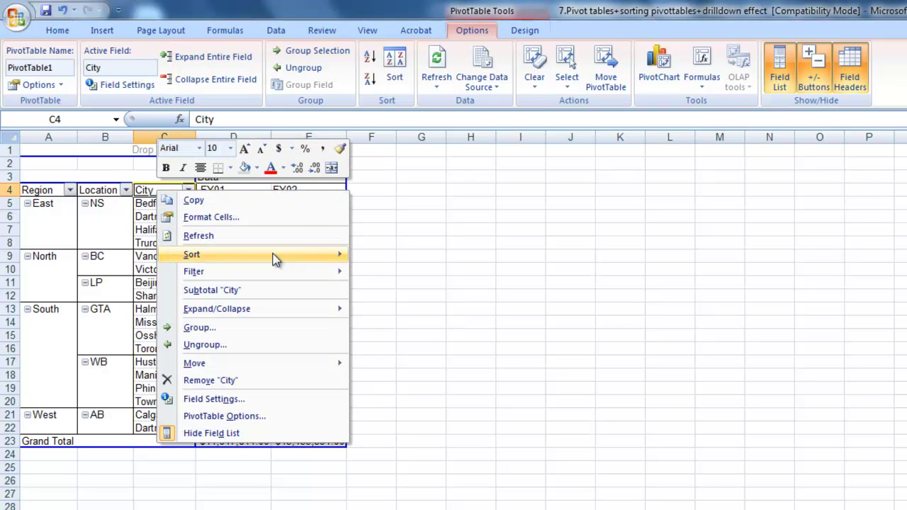
mouse_move(279, 257)
left_click(402, 293)
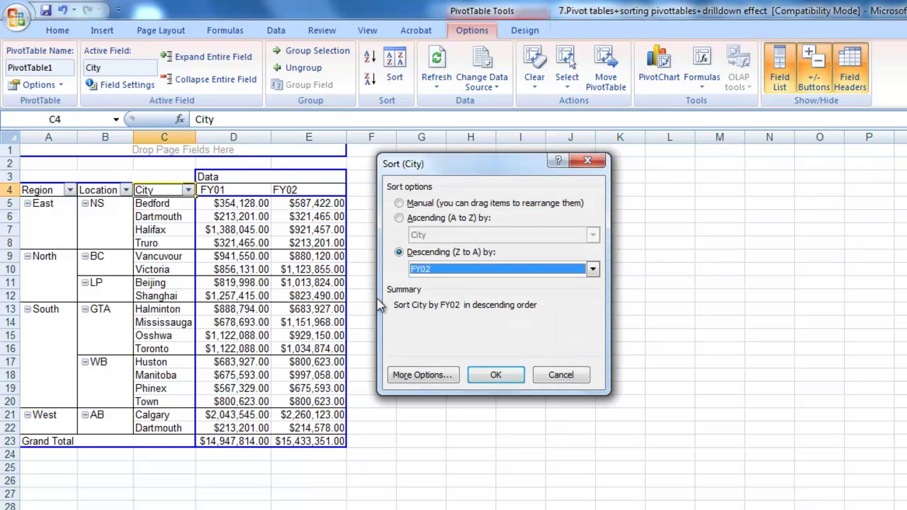
left_click(505, 381)
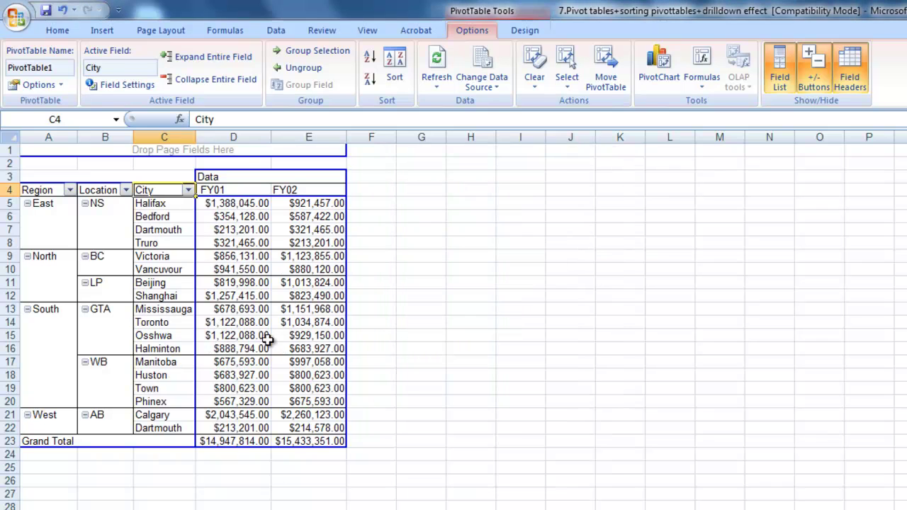
Sort the pivot table's Location field in descending order by FY02.
right_click(103, 194)
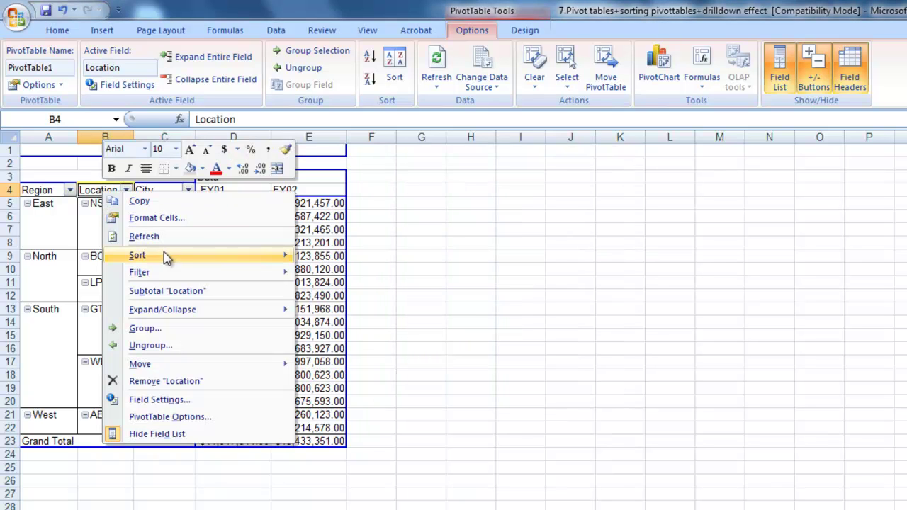
mouse_move(211, 256)
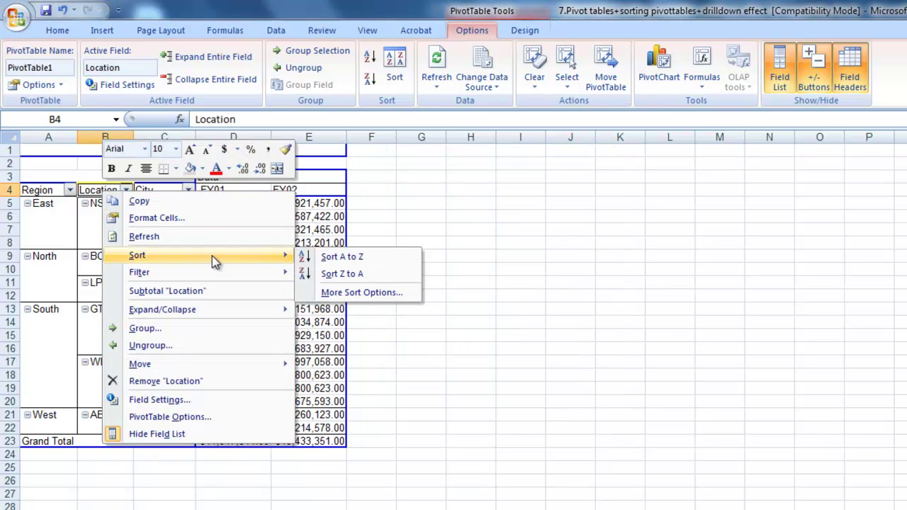
left_click(371, 291)
left_click(291, 260)
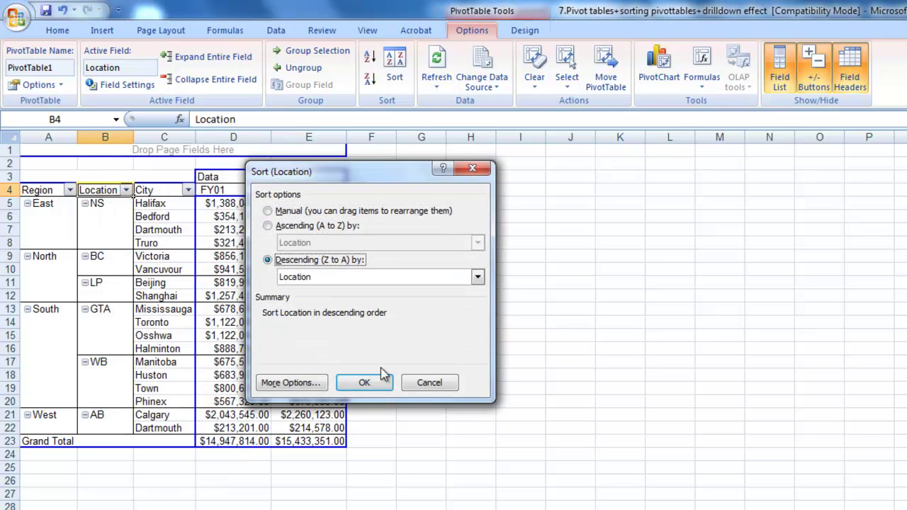
left_click(478, 277)
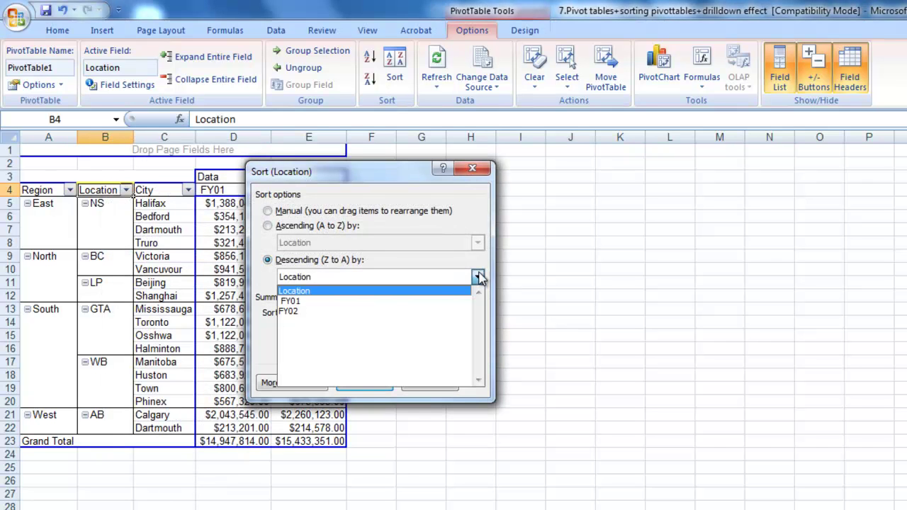
left_click(433, 312)
left_click(367, 384)
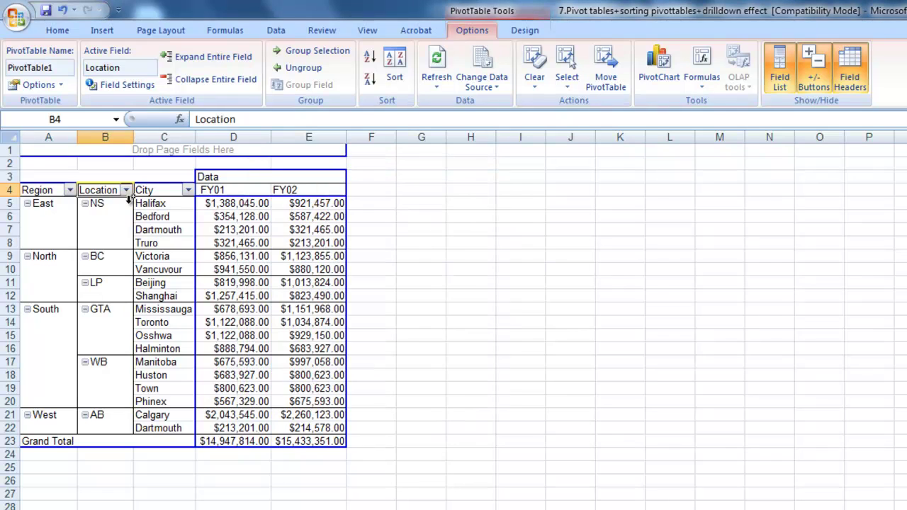
Sort the pivot table's Region field in descending order by FY02.
right_click(53, 194)
mouse_move(178, 265)
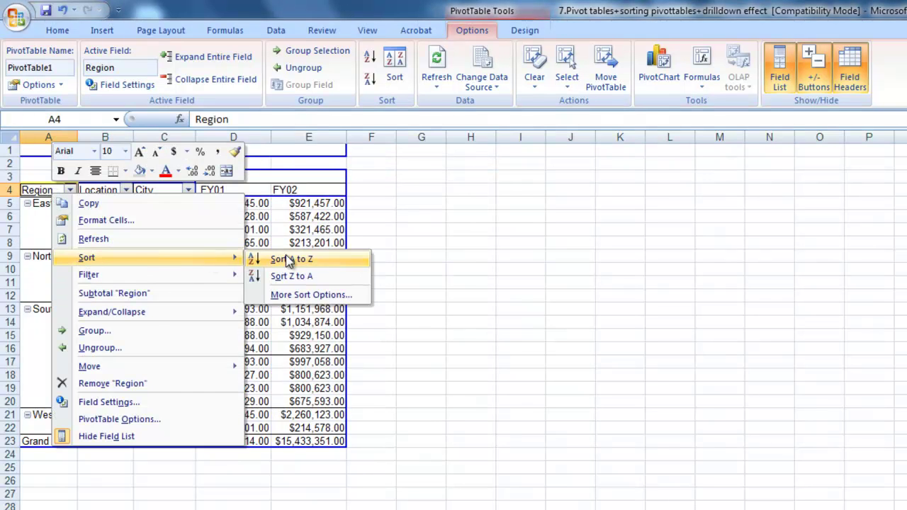
left_click(324, 298)
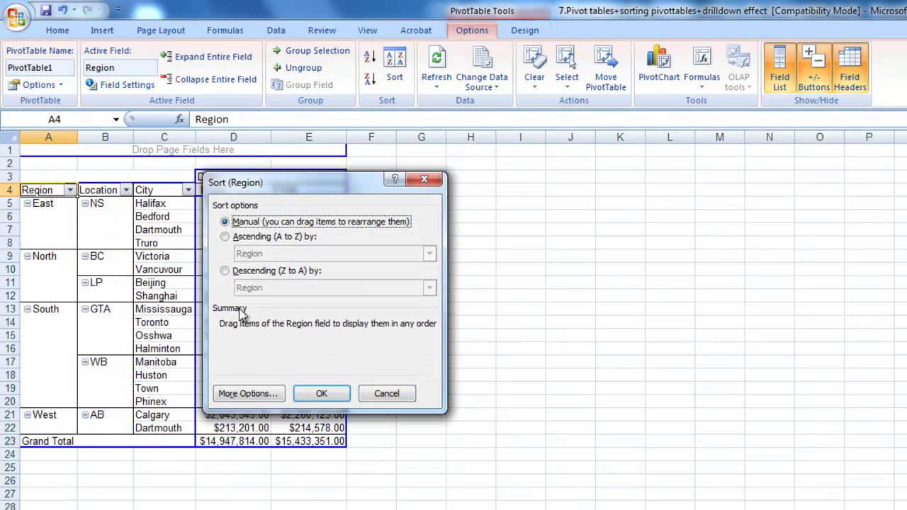
left_click(241, 271)
left_click(428, 288)
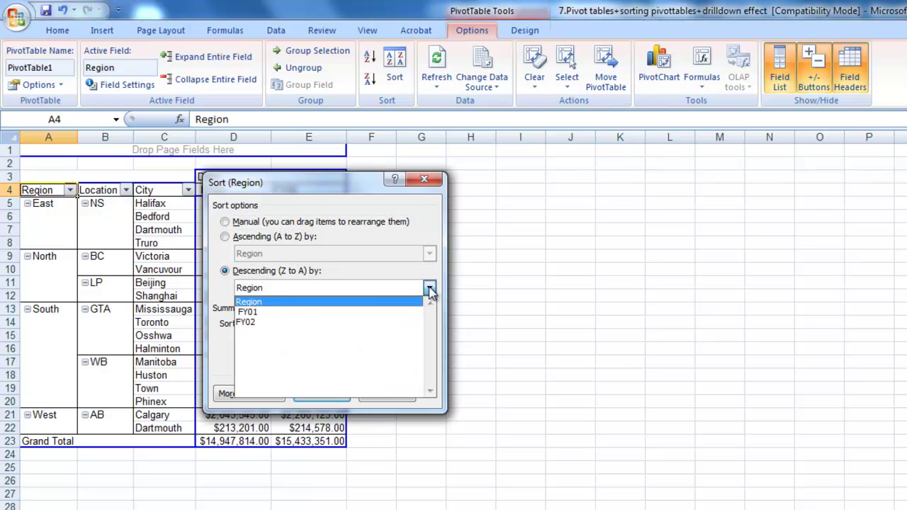
left_click(377, 324)
left_click(323, 393)
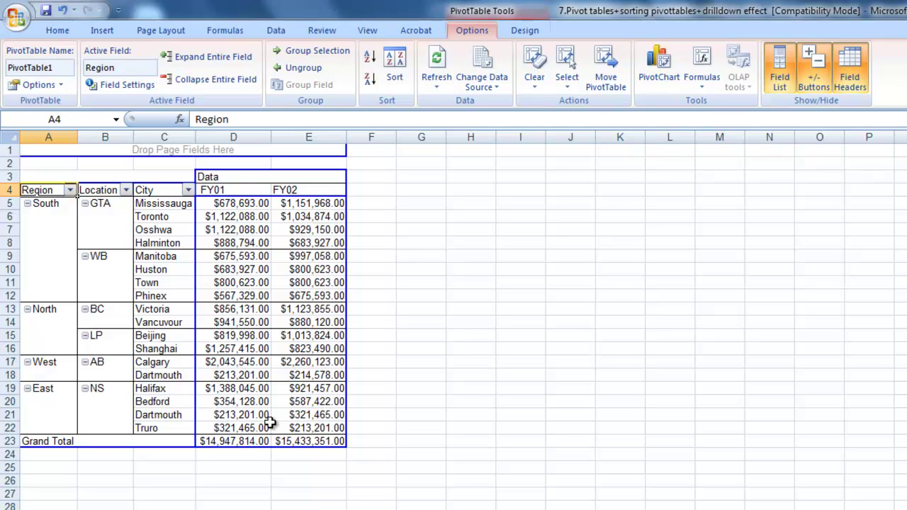
Collapse the City level of the pivot table so each location is summarized in one row.
mouse_move(286, 432)
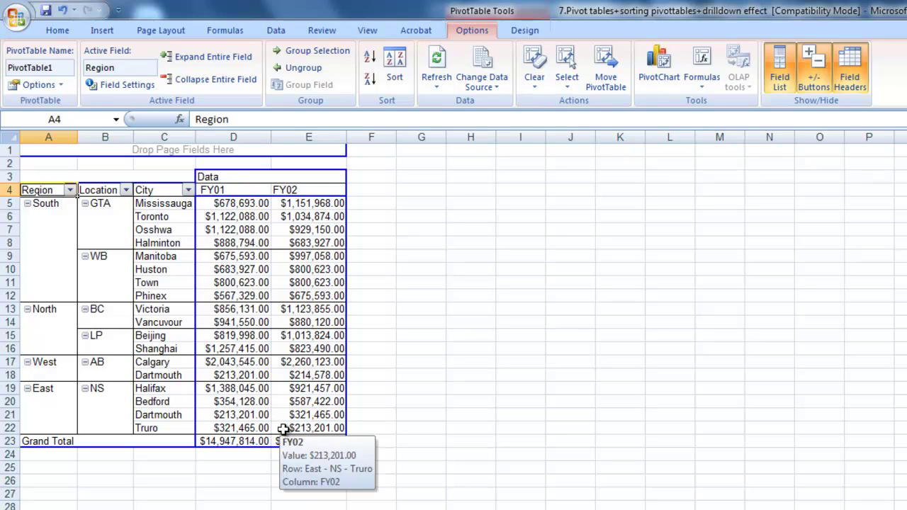
scroll(284, 430, "up", 2)
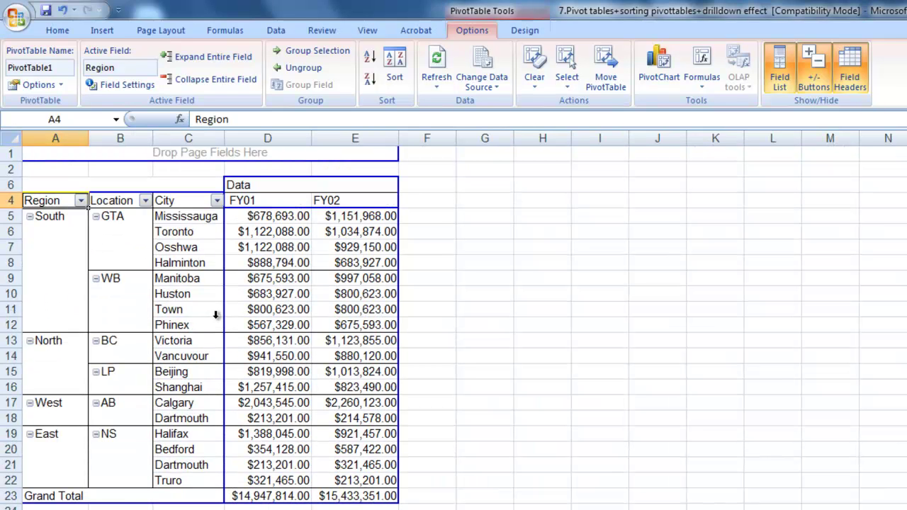
mouse_move(221, 202)
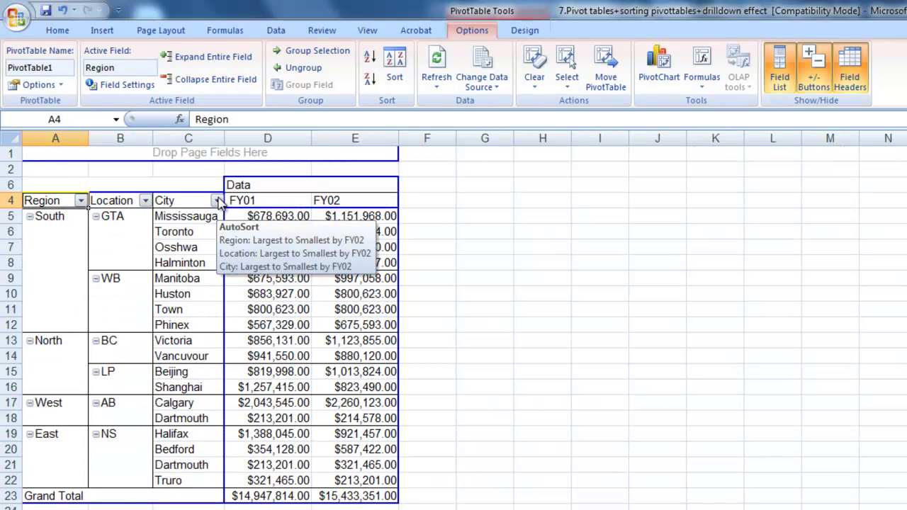
left_click(187, 202)
right_click(186, 202)
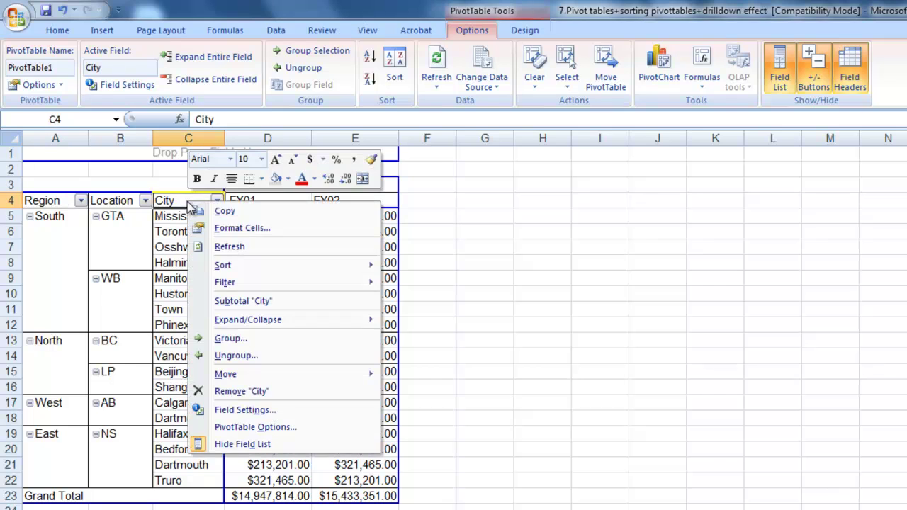
mouse_move(368, 319)
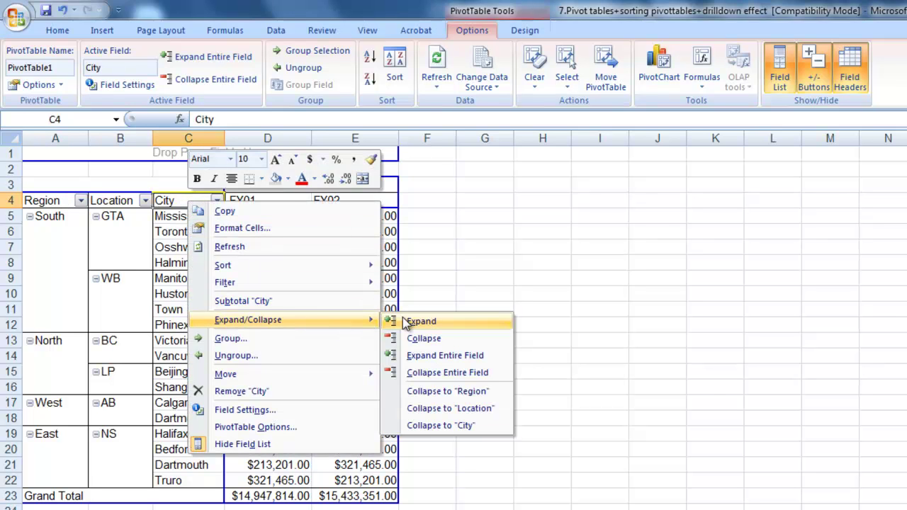
left_click(434, 338)
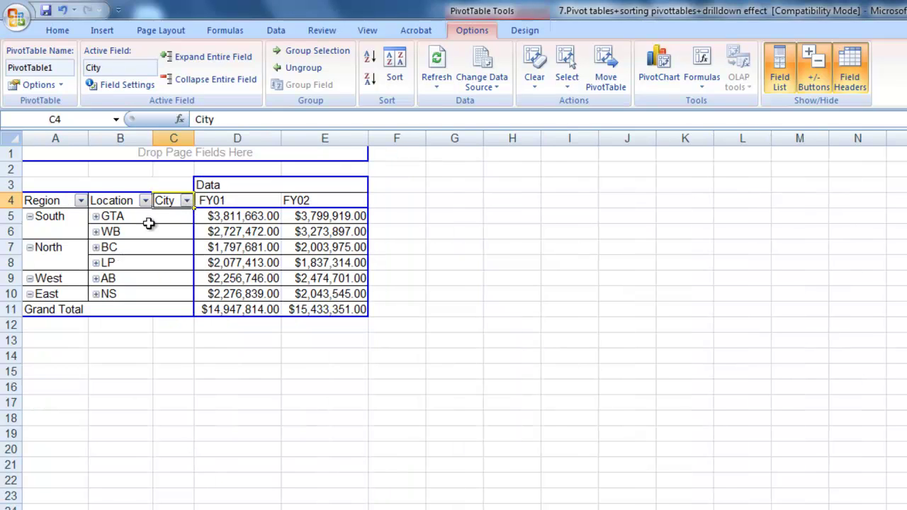
Collapse the Location level of the pivot table so each region is summarized in one row.
right_click(115, 202)
mouse_move(298, 318)
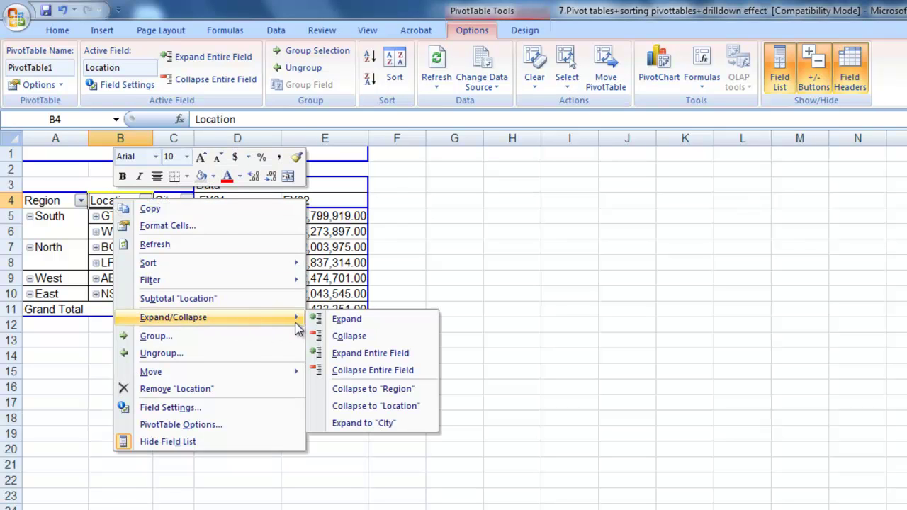
left_click(350, 337)
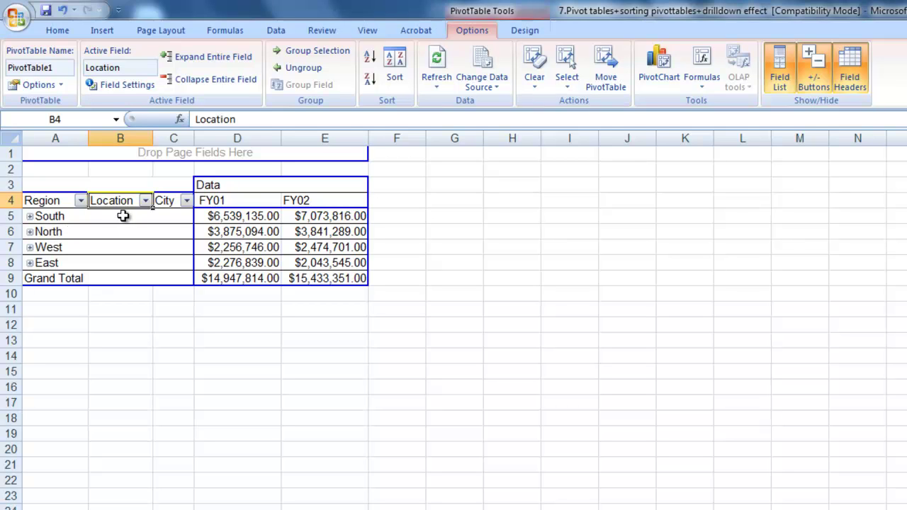
Expand the South, North and West regions and their locations down to the cities, and collapse the WB location again.
double_click(63, 217)
double_click(61, 248)
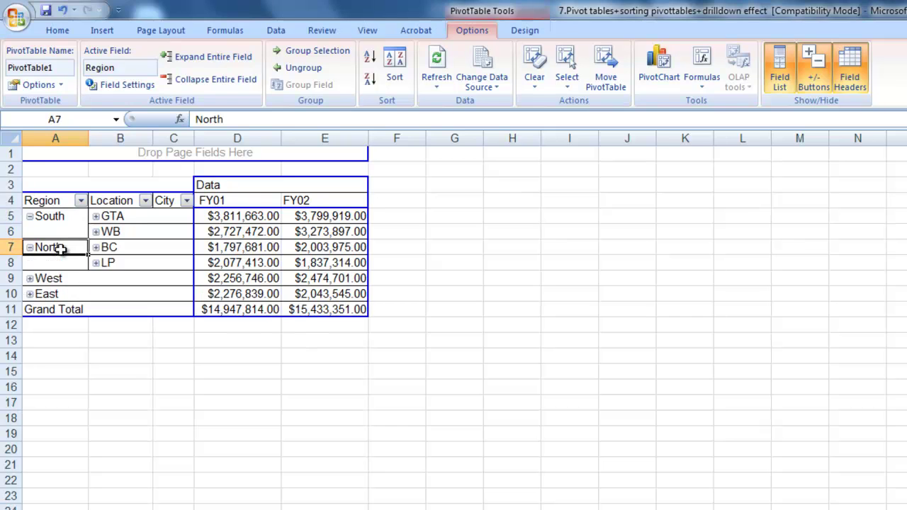
double_click(113, 248)
double_click(113, 231)
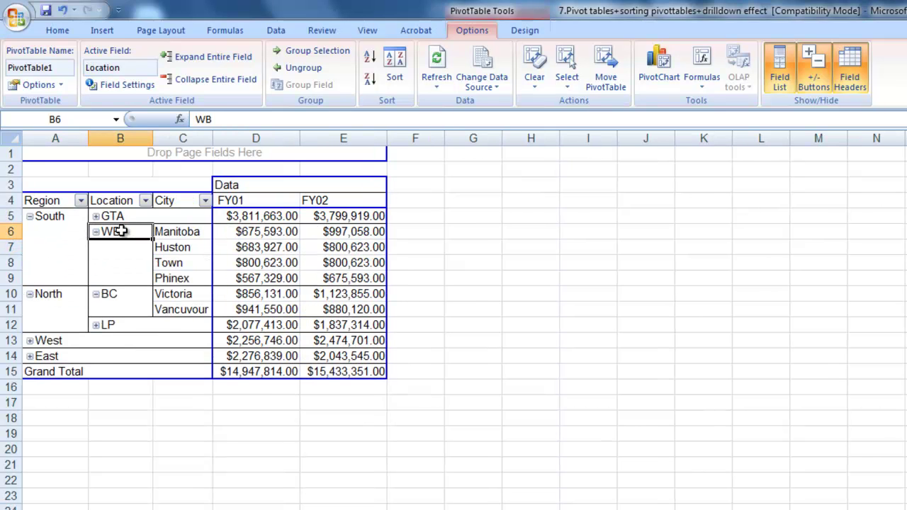
double_click(113, 216)
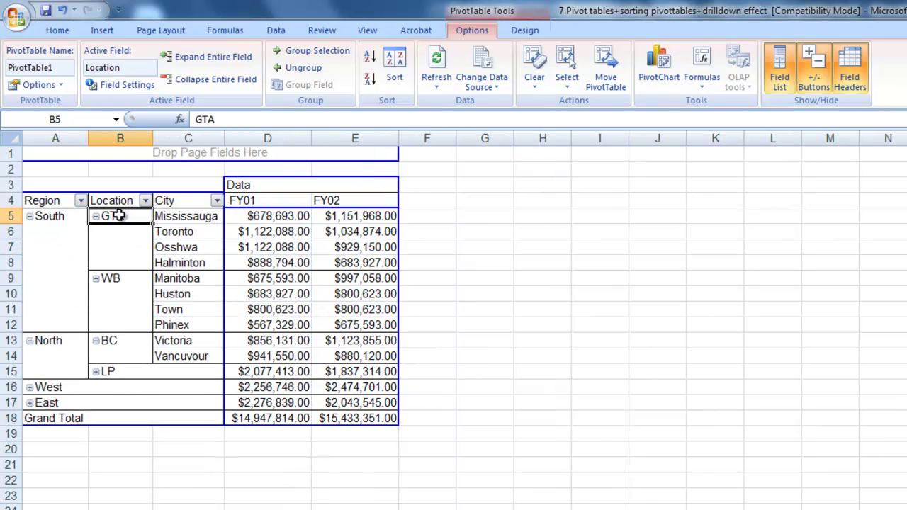
double_click(114, 372)
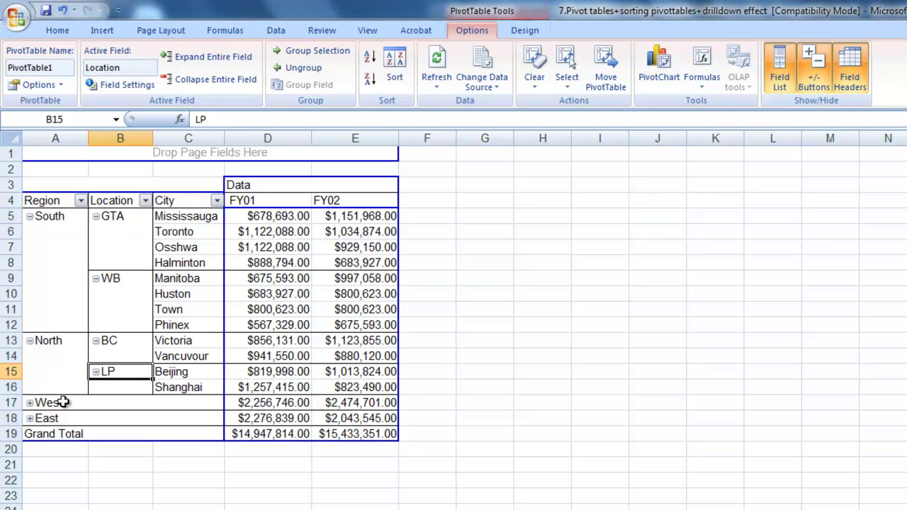
double_click(62, 403)
double_click(113, 402)
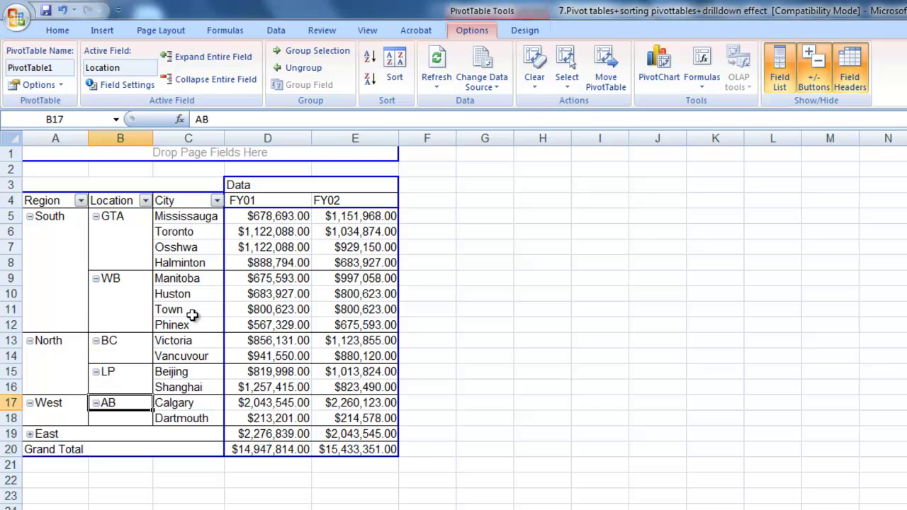
double_click(113, 278)
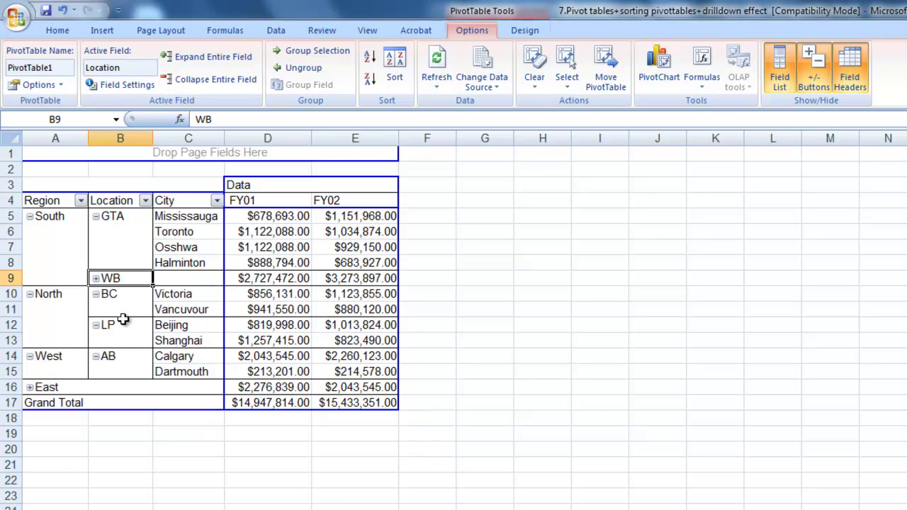
Expand the entire Region field and the remaining collapsed locations so every region is listed down to its cities.
right_click(48, 202)
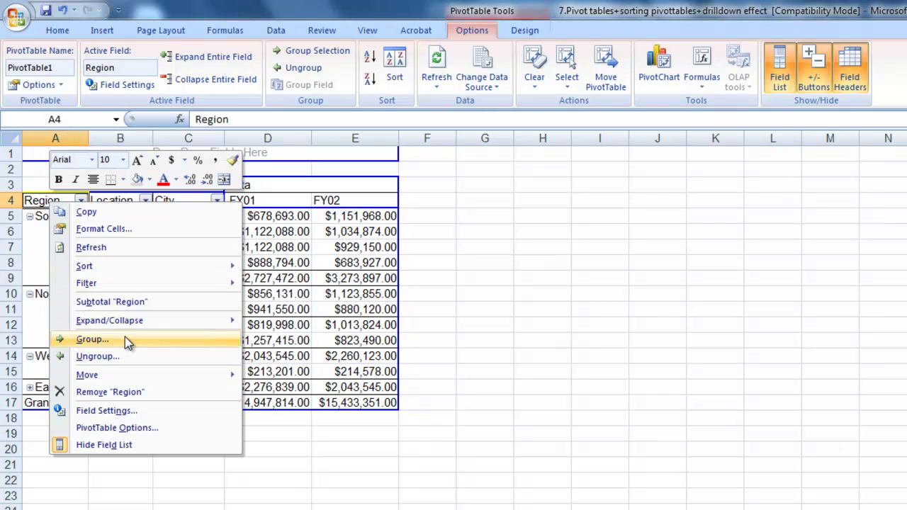
mouse_move(204, 321)
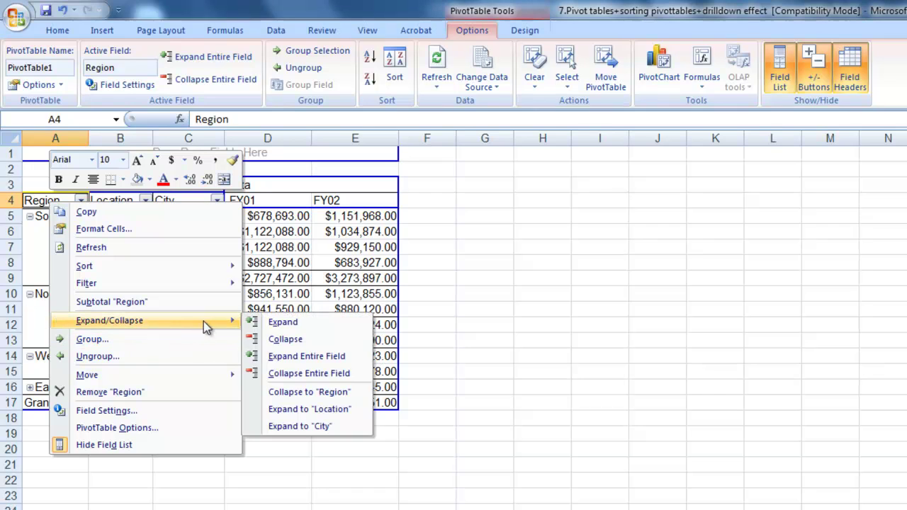
left_click(297, 363)
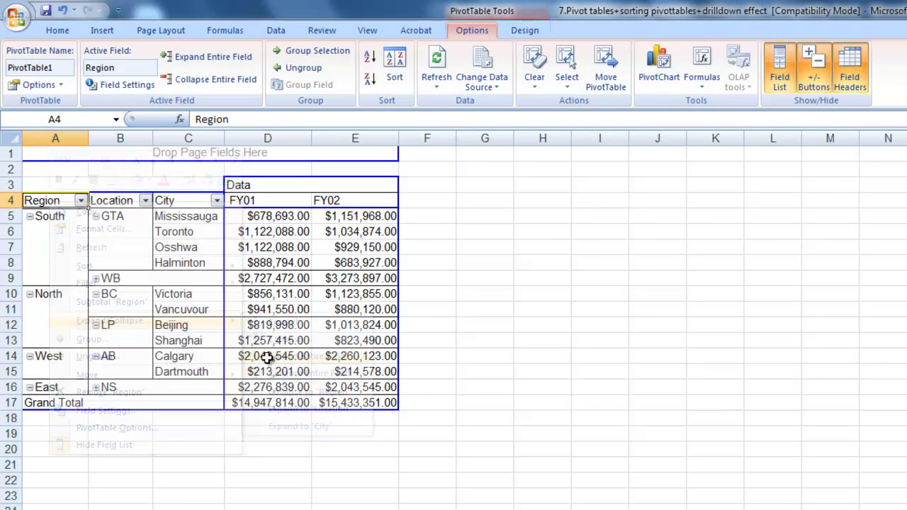
right_click(48, 201)
mouse_move(161, 319)
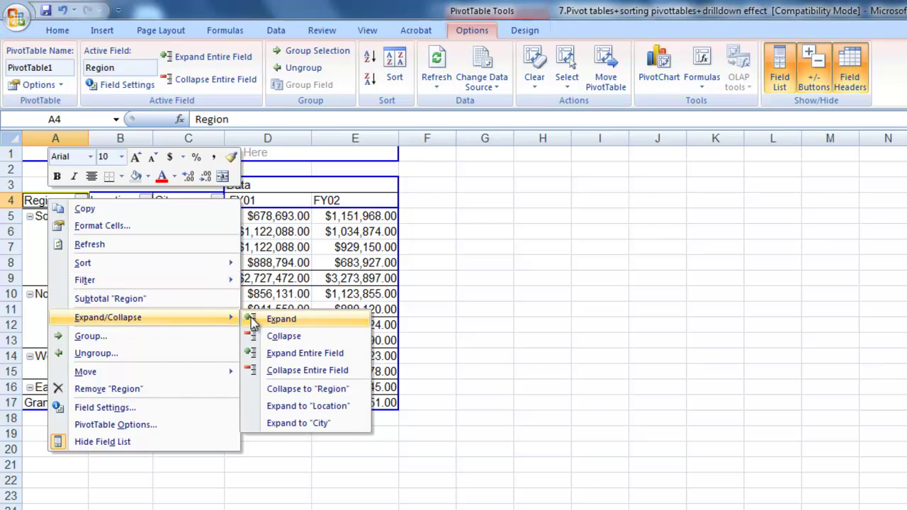
left_click(294, 353)
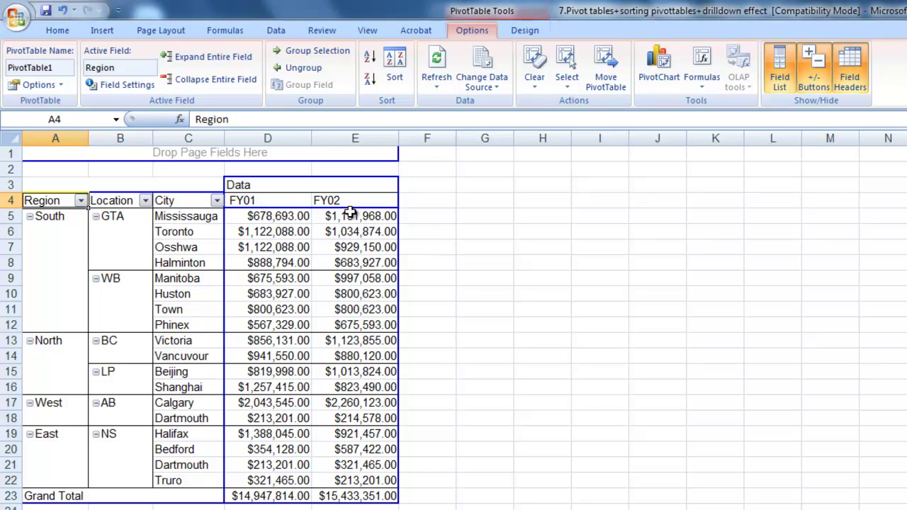
Start a new calculated field for the pivot table and name it YTD REV.
left_click(701, 79)
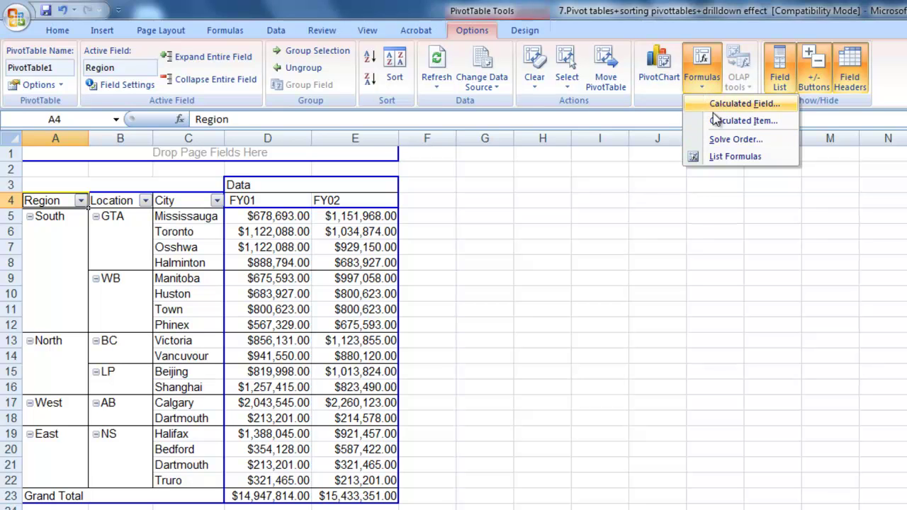
left_click(724, 105)
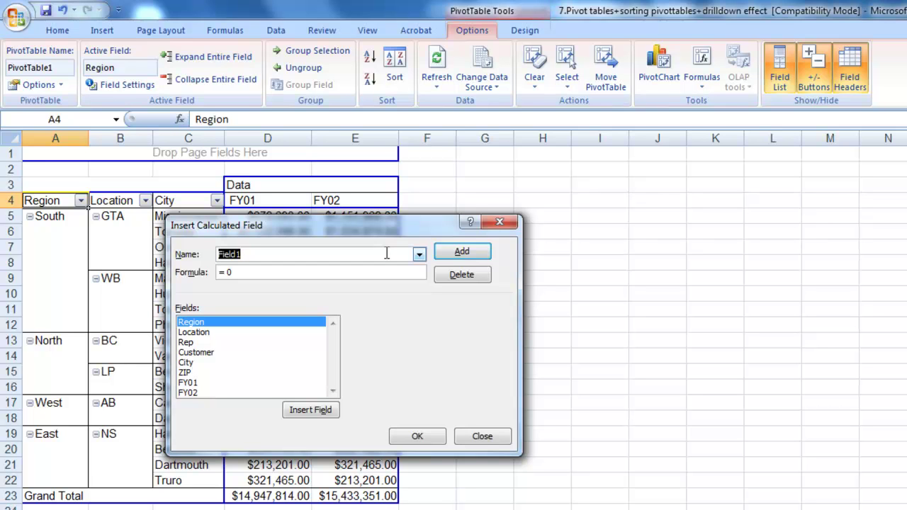
type("ye")
key("BackSpace")
key("BackSpace")
type("ETD REE")
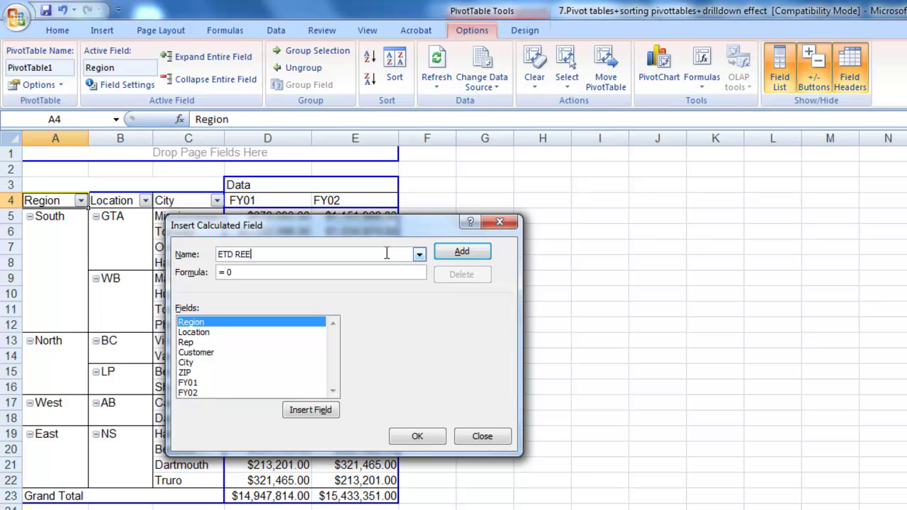
key("BackSpace")
key("BackSpace")
key("BackSpace")
key("BackSpace")
key("BackSpace")
key("BackSpace")
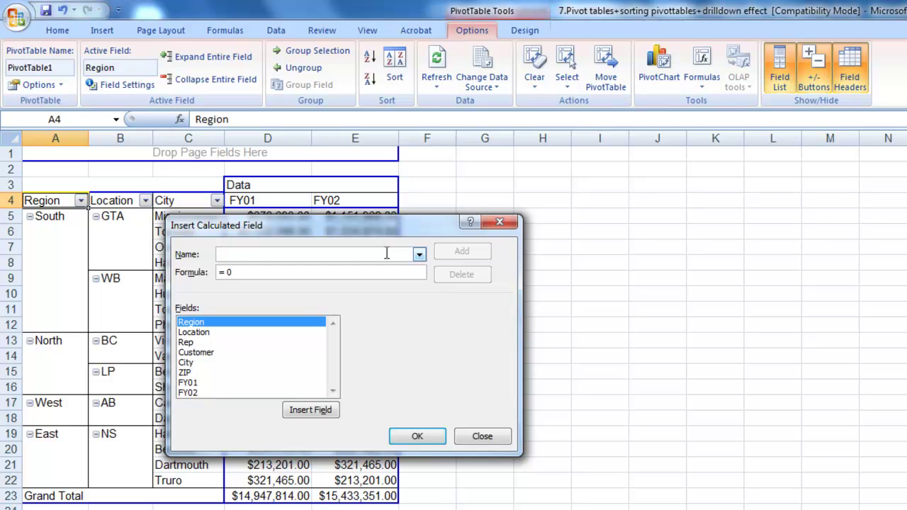
type("YTD REV")
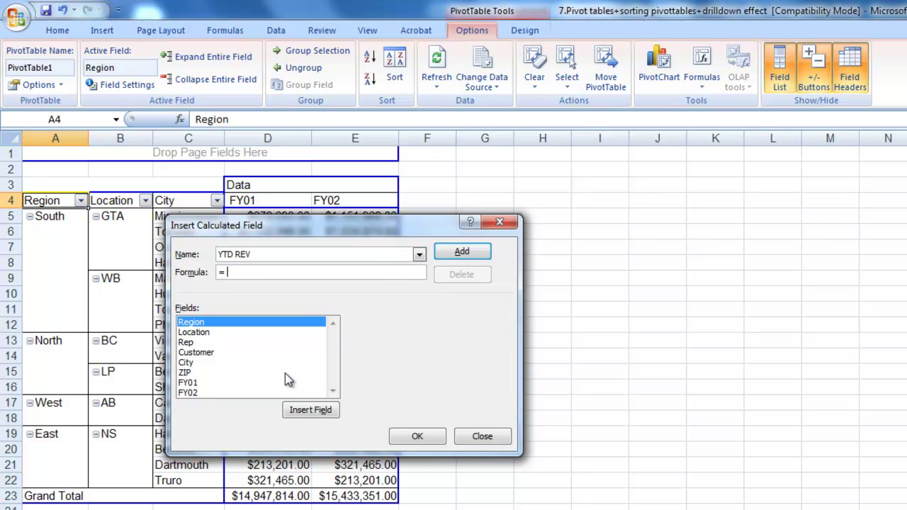
Set the YTD REV formula to = FY01 + FY02 and add the calculated field to the pivot table.
double_click(193, 382)
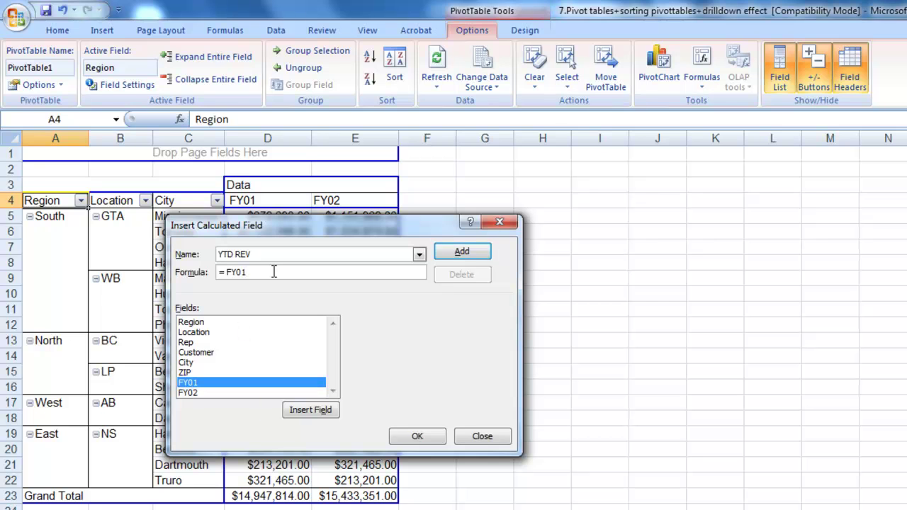
left_click(205, 393)
left_click(308, 409)
left_click(464, 251)
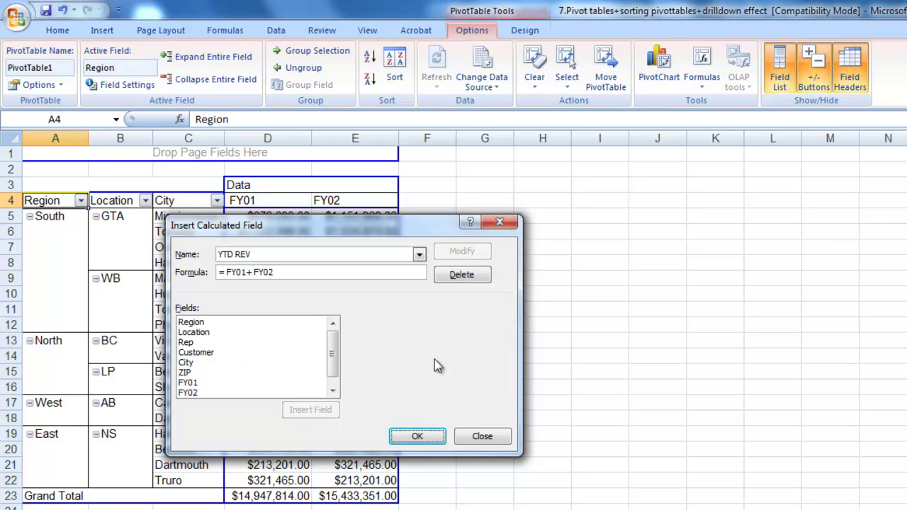
left_click(416, 436)
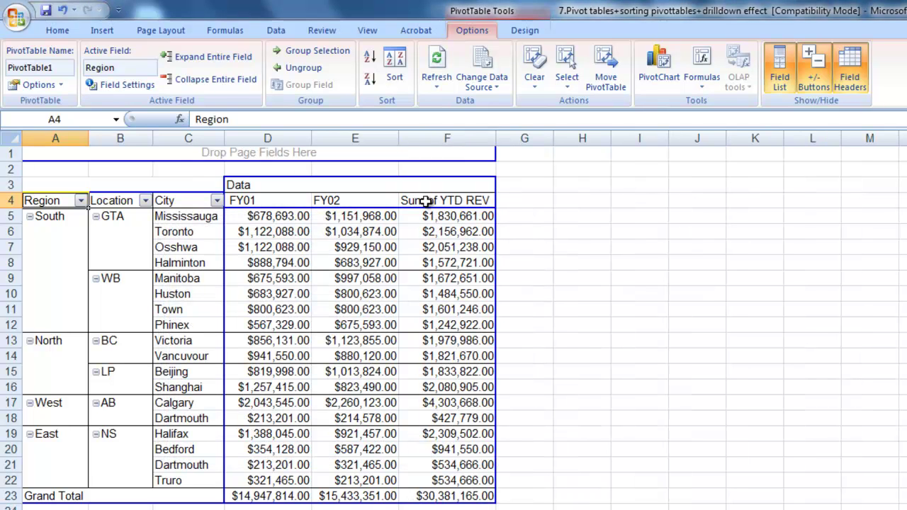
Rename the Sum of YTD REV value column to YTD REV.
double_click(425, 202)
left_click(306, 261)
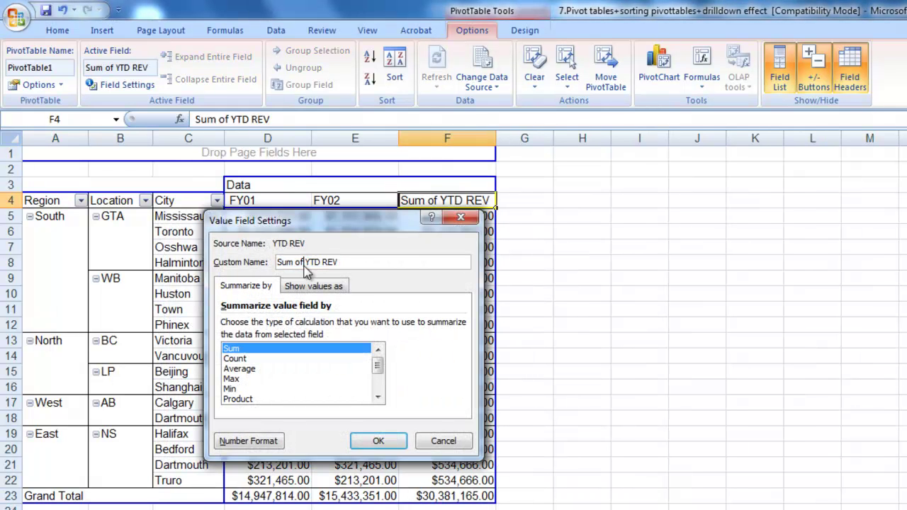
key("BackSpace")
key("BackSpace")
key("BackSpace")
key("BackSpace")
key("BackSpace")
key("BackSpace")
key("BackSpace")
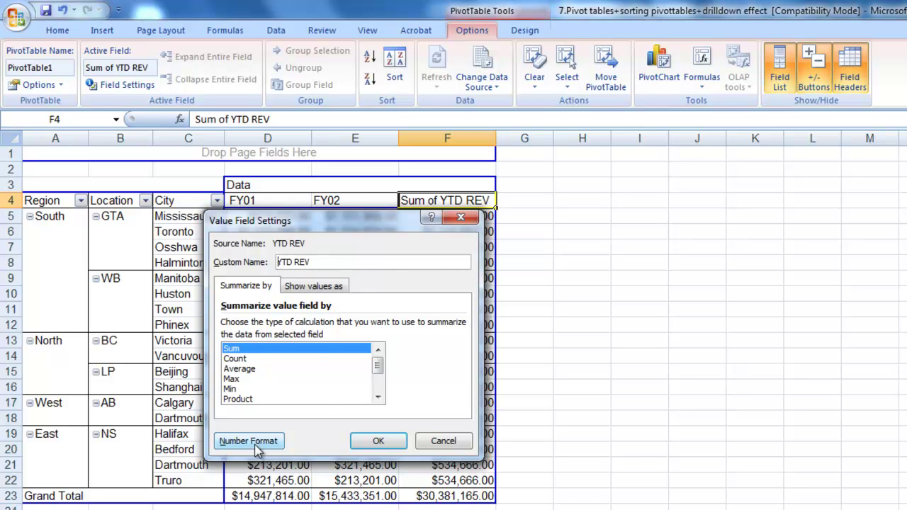
left_click(379, 440)
left_click(586, 387)
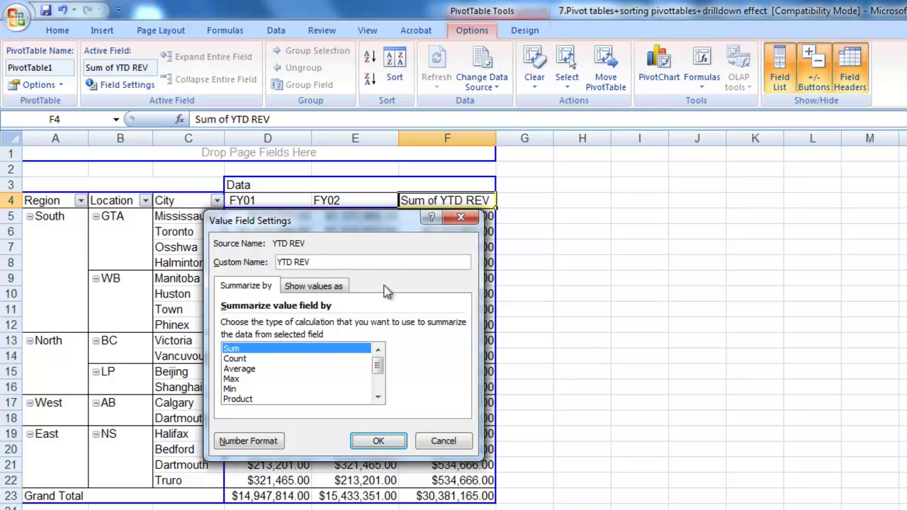
left_click(374, 261)
left_click(378, 441)
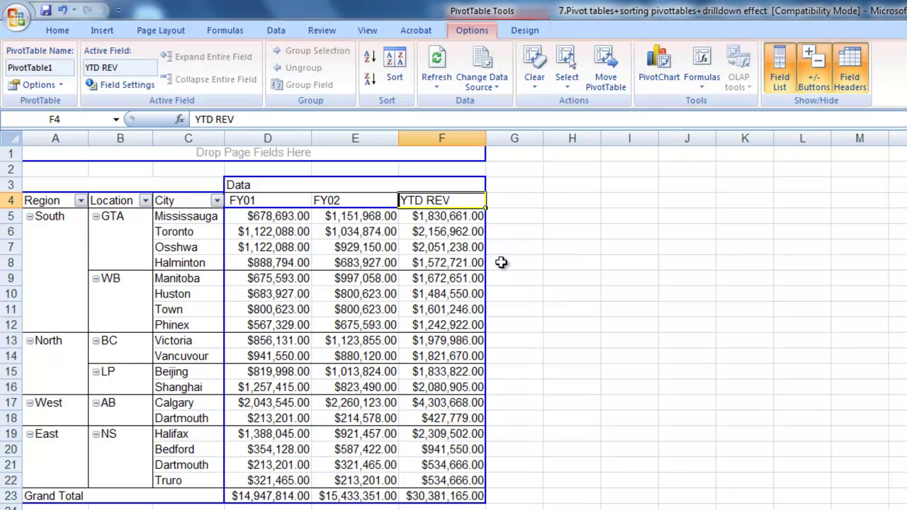
Start a second calculated field for the pivot table and name it Growth%.
left_click(704, 83)
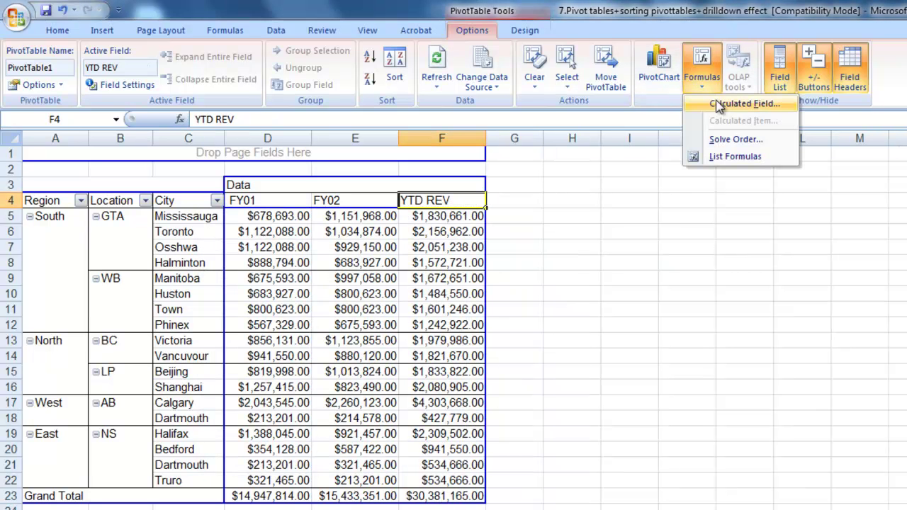
left_click(718, 105)
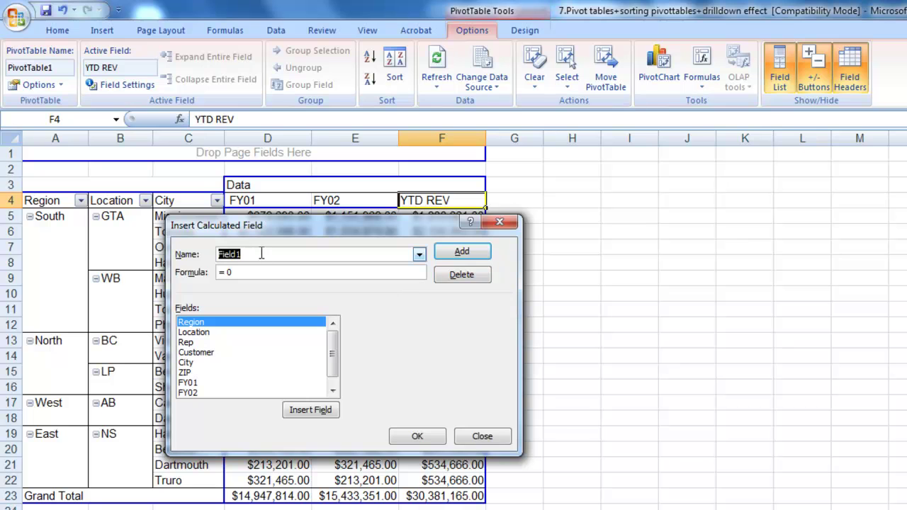
type("G")
key("BackSpace")
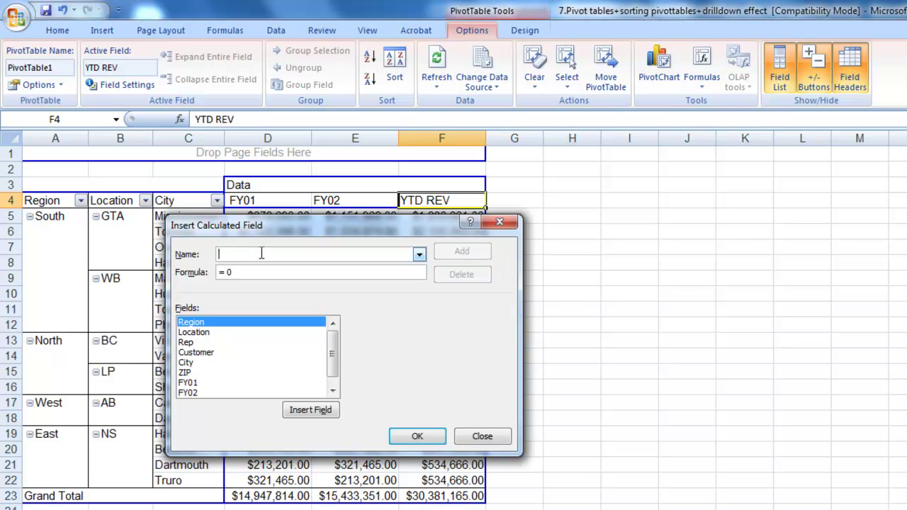
type("Growth%")
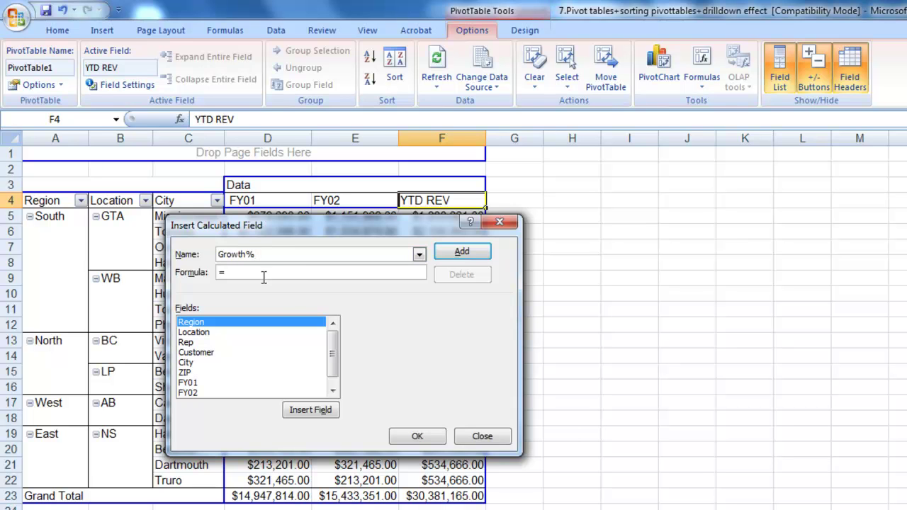
Set the Growth% formula to =(FY02-FY01)/FY01 and add the calculated field to the pivot table.
double_click(186, 393)
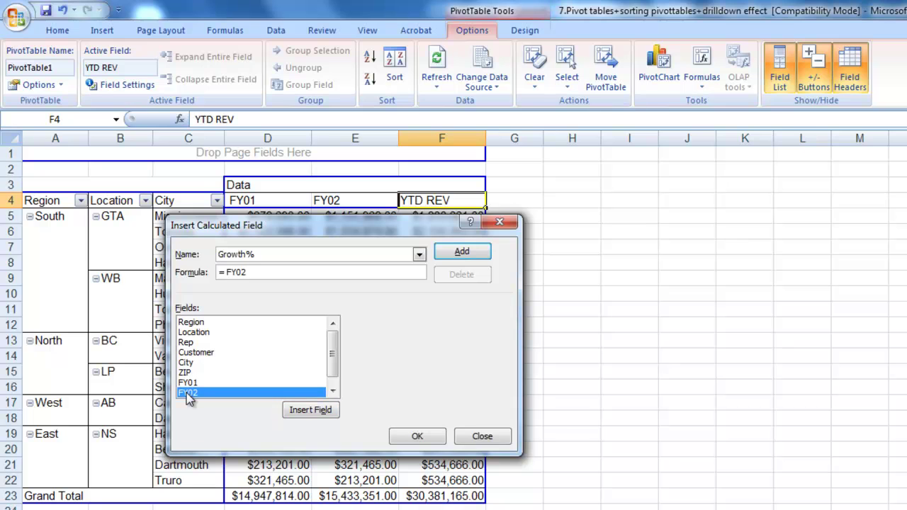
type("-")
double_click(188, 382)
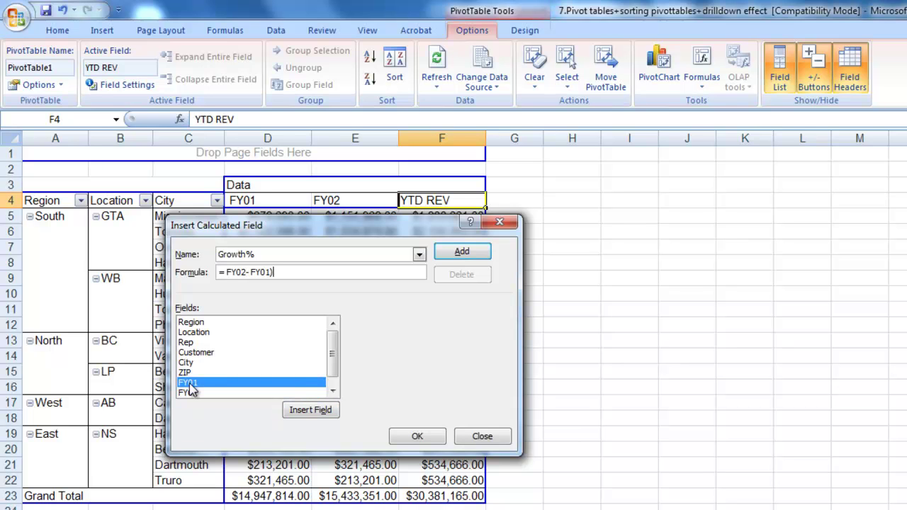
type("(")
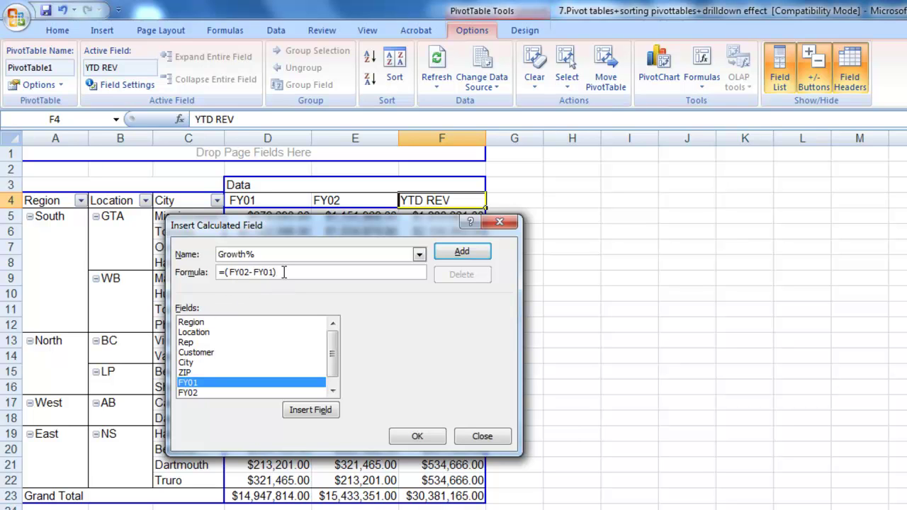
double_click(202, 382)
left_click(465, 251)
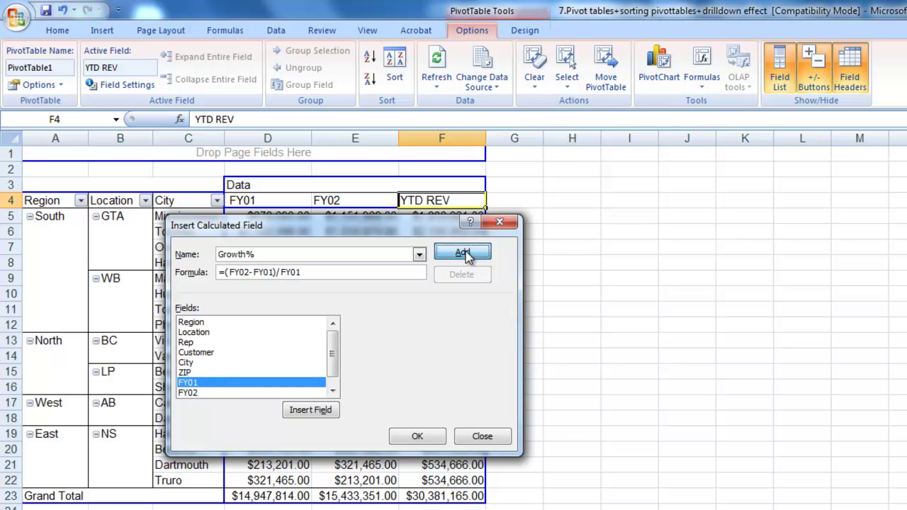
left_click(417, 435)
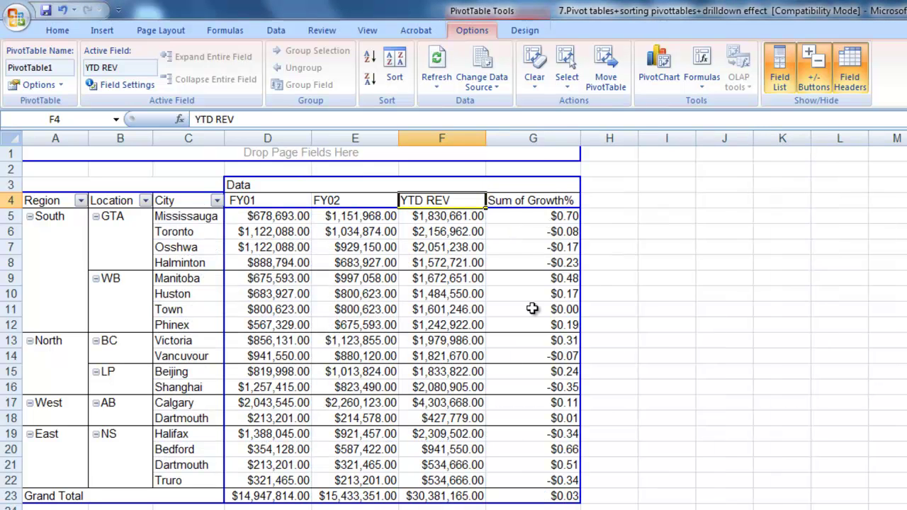
Shorten the custom name of the Sum of Growth% value column to Growth%.
double_click(533, 201)
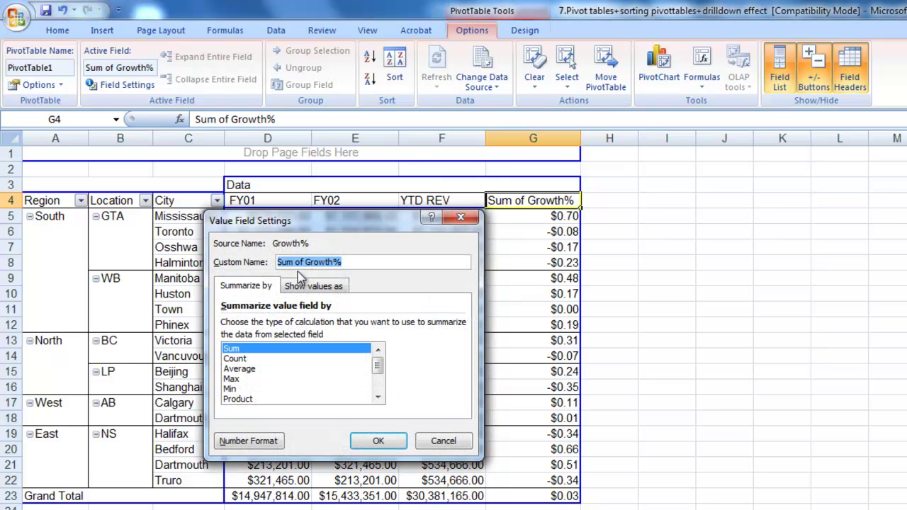
left_click(305, 258)
key("BackSpace")
key("BackSpace")
key("BackSpace")
key("BackSpace")
key("BackSpace")
key("BackSpace")
key("BackSpace")
Format the Growth% values as Percentage with 2 decimal places and apply the value field settings.
left_click(230, 445)
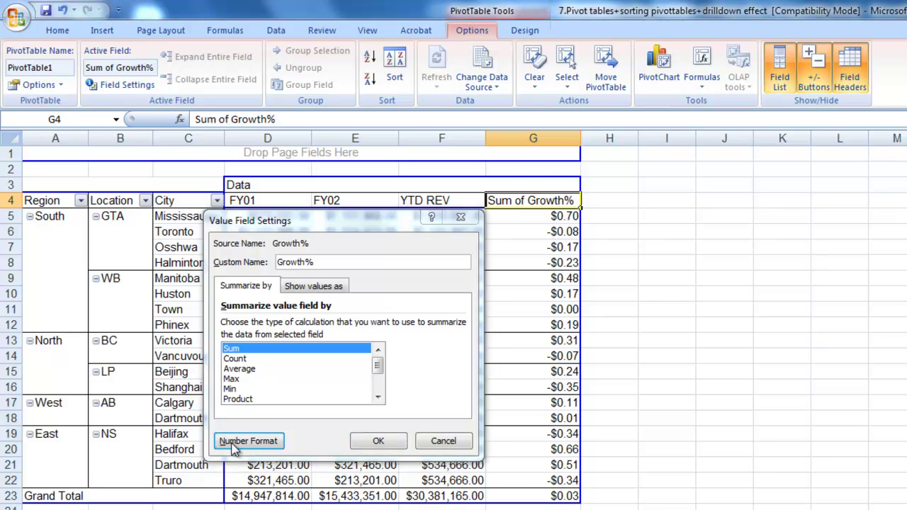
left_click(179, 285)
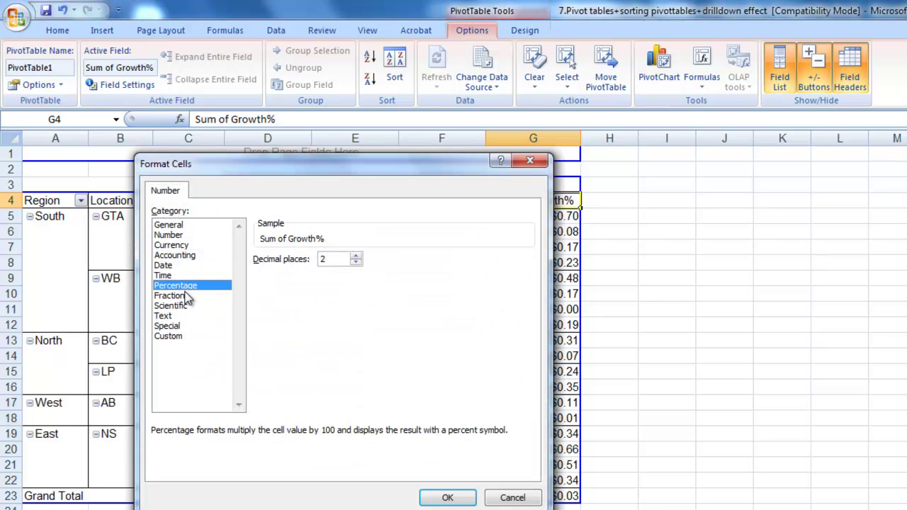
left_click(451, 498)
left_click(376, 442)
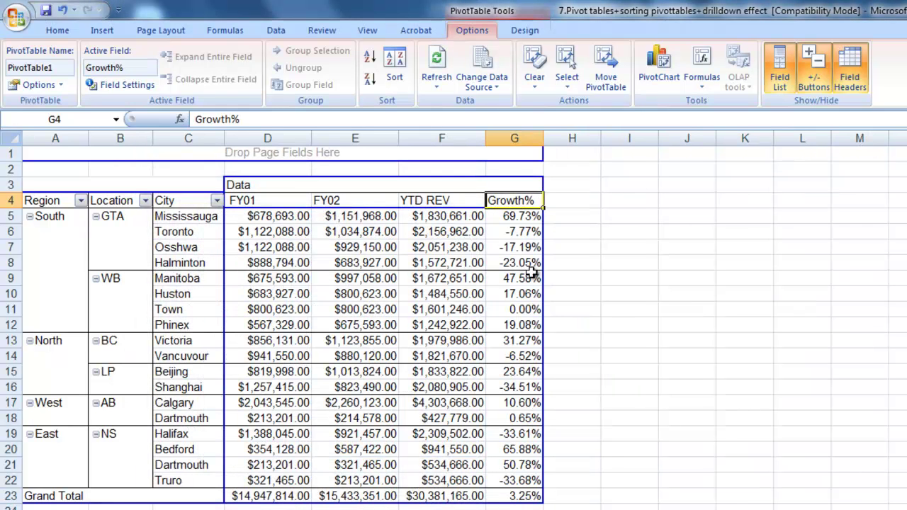
Examine individual city values in the Growth%, YTD REV and FY01 columns of the pivot table.
left_click(512, 296)
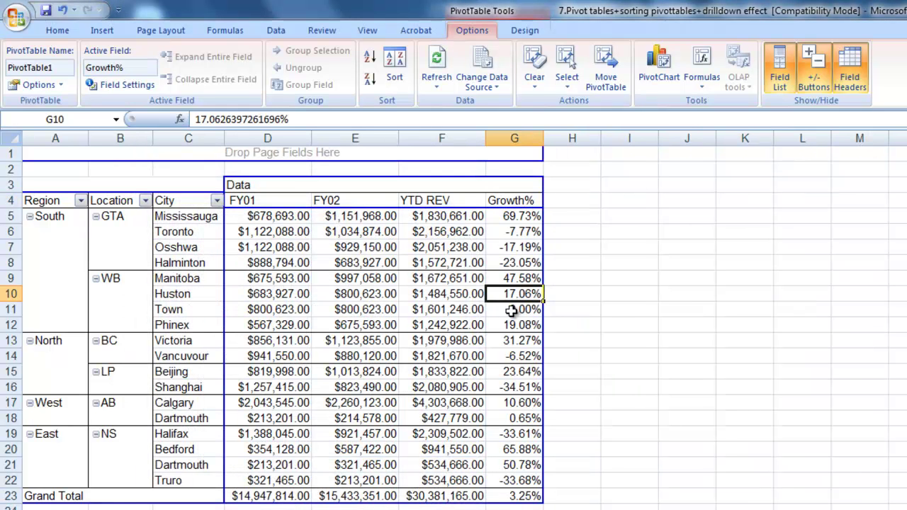
left_click(512, 314)
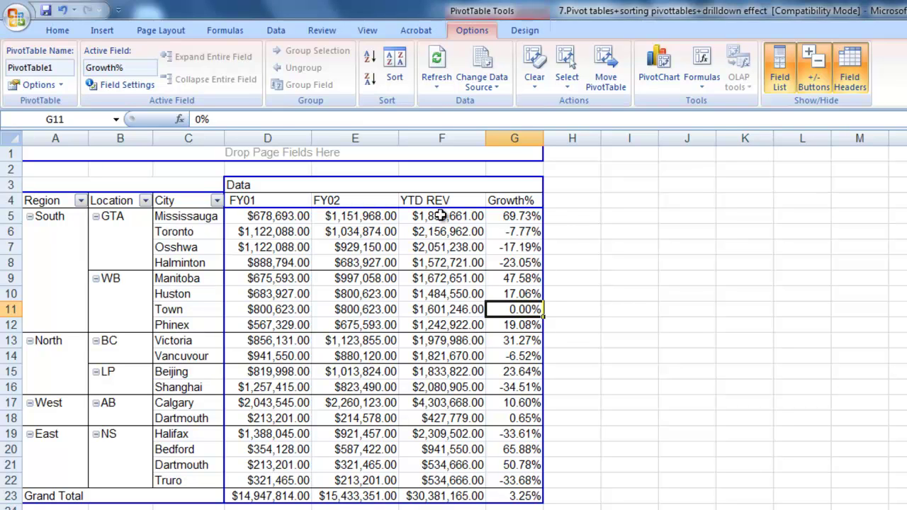
left_click(442, 216)
left_click(510, 216)
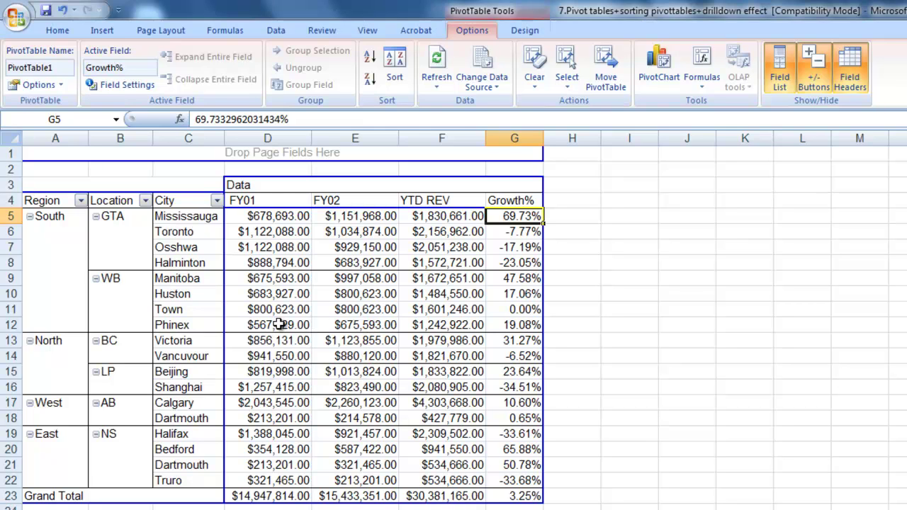
mouse_move(280, 323)
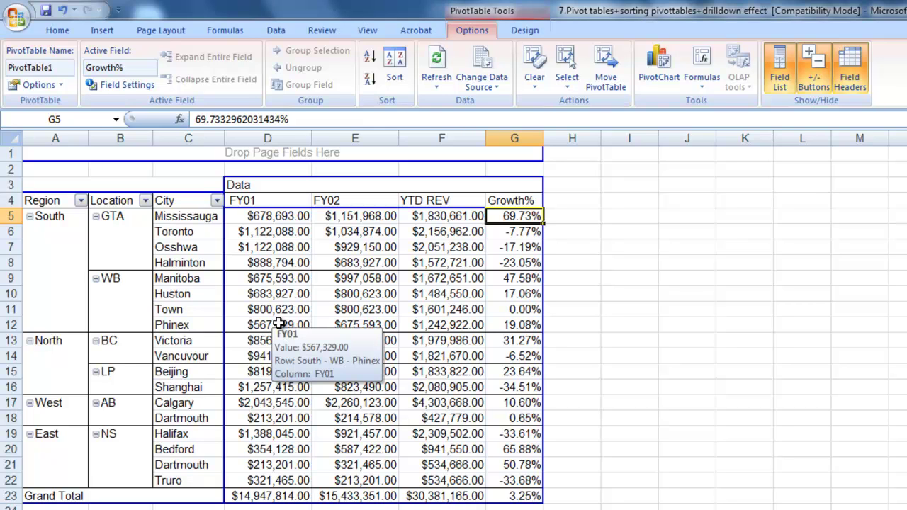
left_click(280, 324)
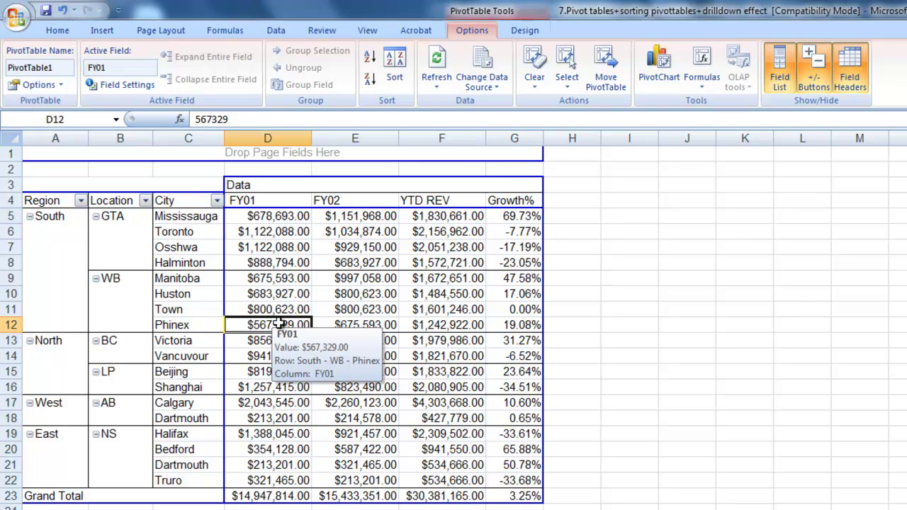
mouse_move(284, 401)
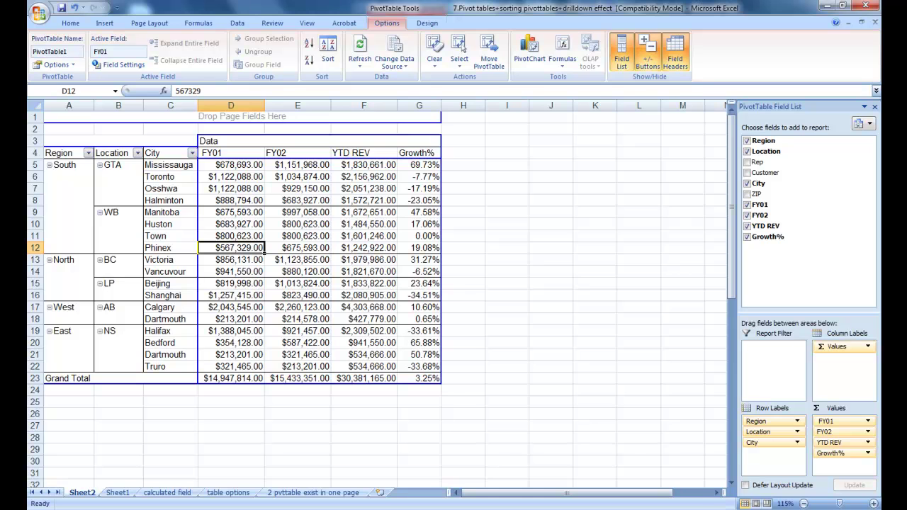
Switch to the Word document with the Advanced Excel Training flyer and review its schedule, program list and contact details.
mouse_move(563, 507)
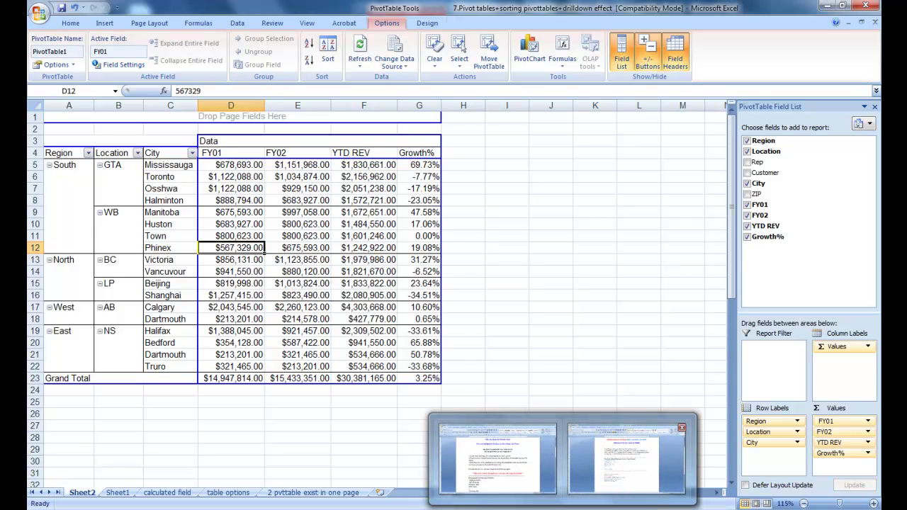
left_click(626, 457)
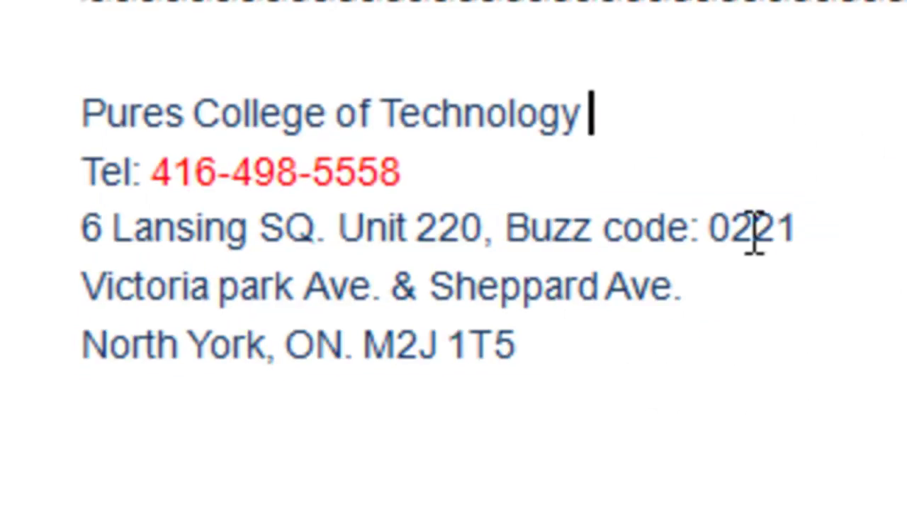
left_click(814, 351)
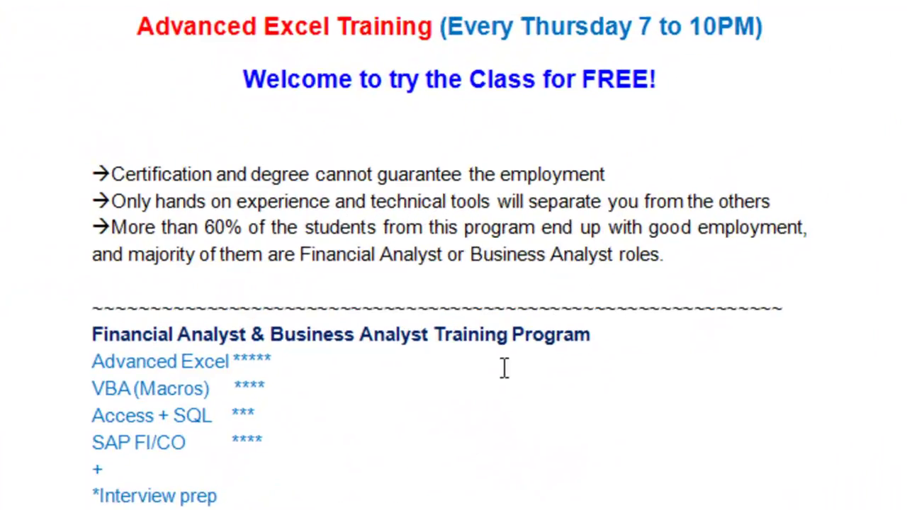
left_click_drag(447, 27, 742, 30)
left_click(470, 506)
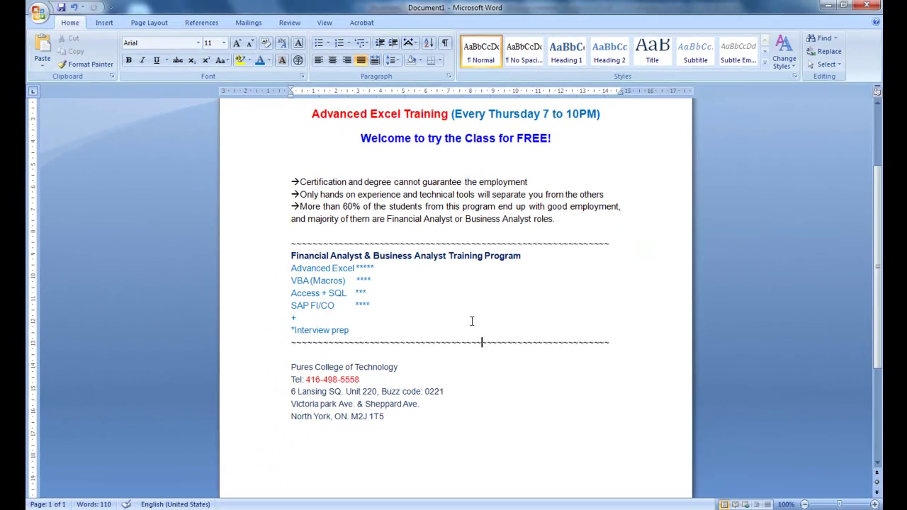